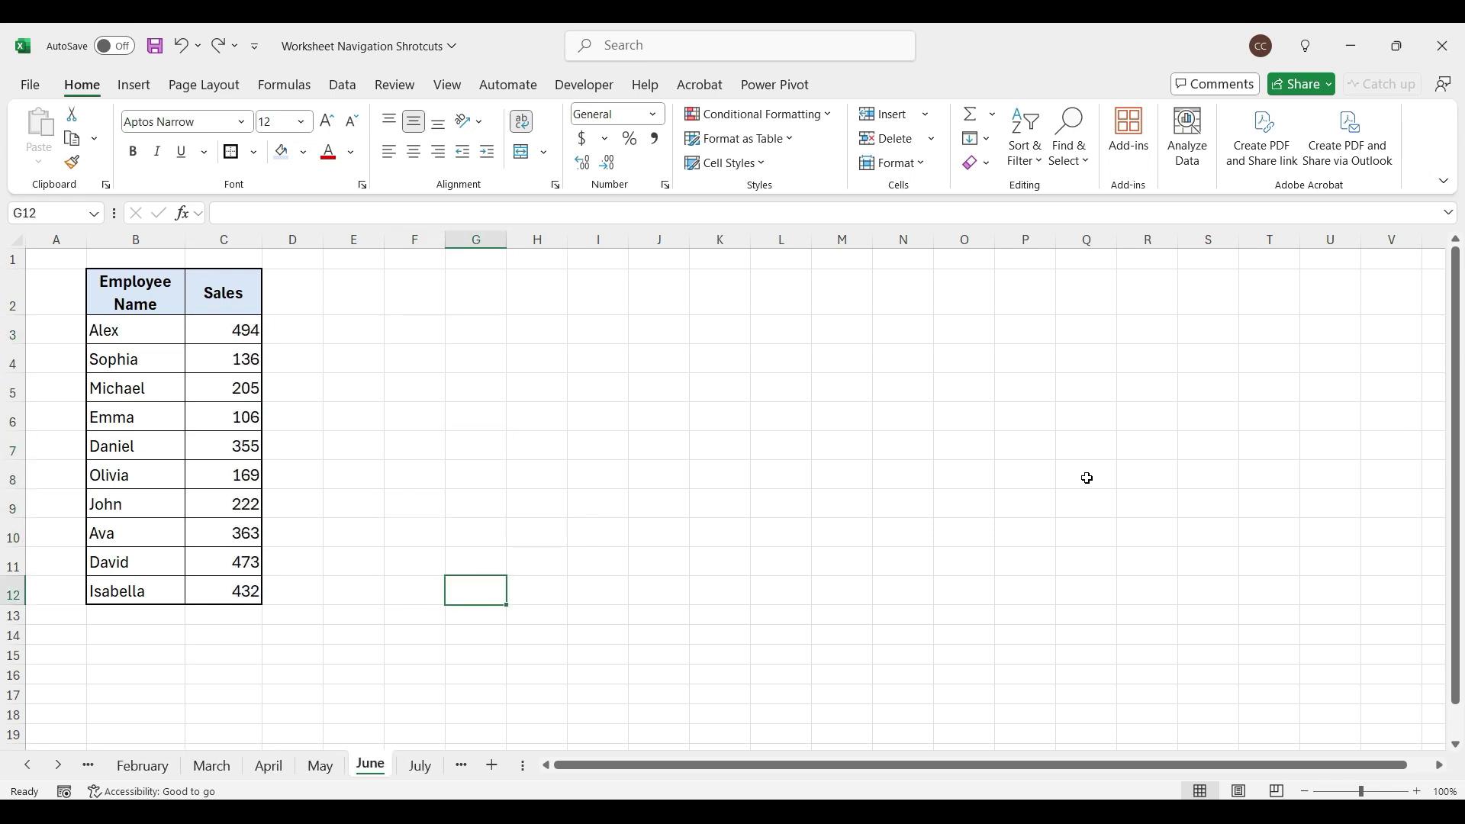
- Step back to the March sheet and preview the workbook statistics, then dismiss them
key("ctrl+Page_Up")
key("ctrl+Page_Up")
key("ctrl+Page_Up")
key("ctrl+shift+g")
left_click_drag(149, 543, 506, 410)
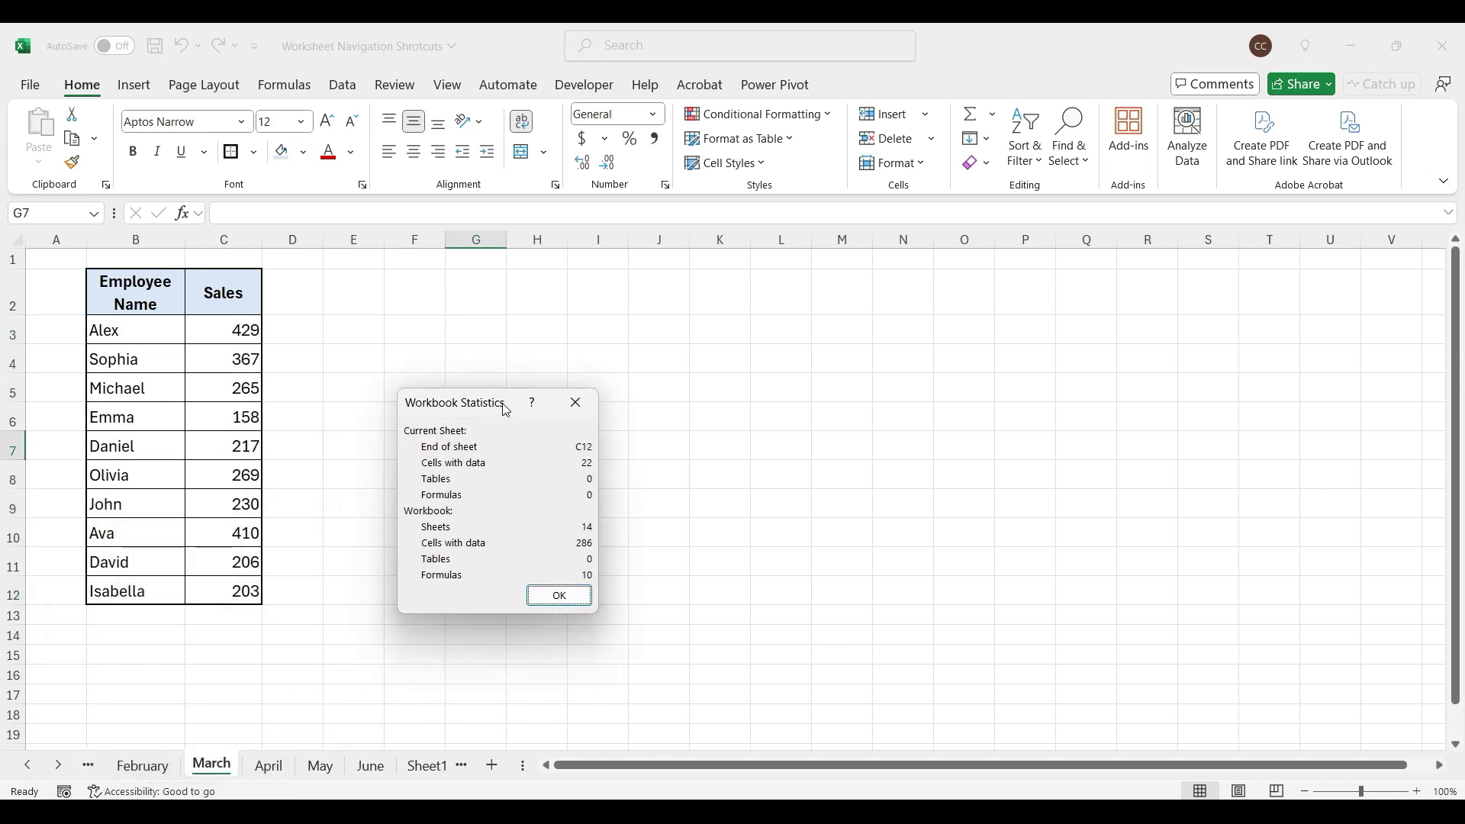
left_click(538, 535)
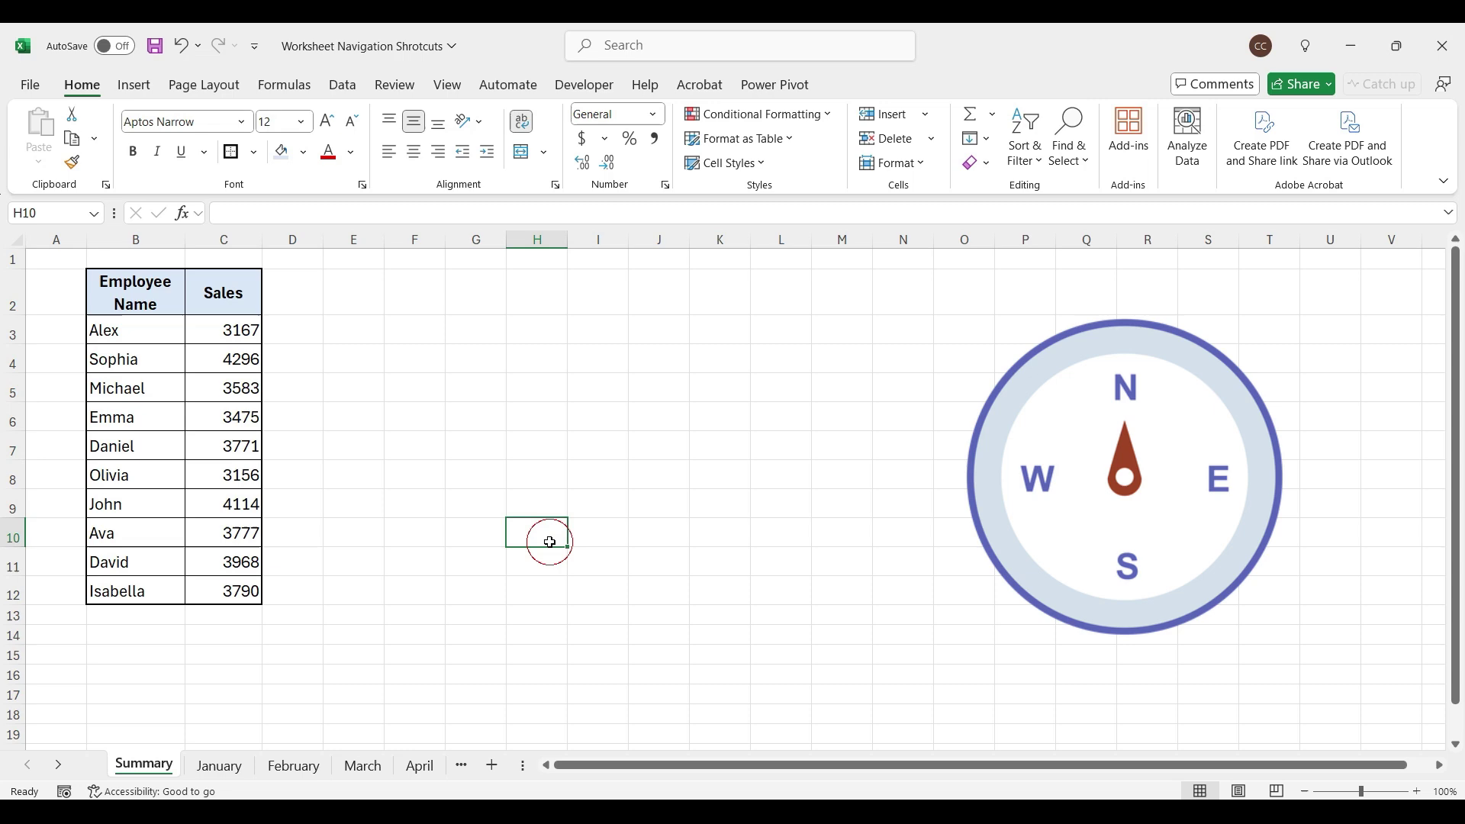
- Use Switch Windows to change to the Advanced Data Validation workbook
left_click(458, 90)
left_click(1262, 141)
left_click(1287, 223)
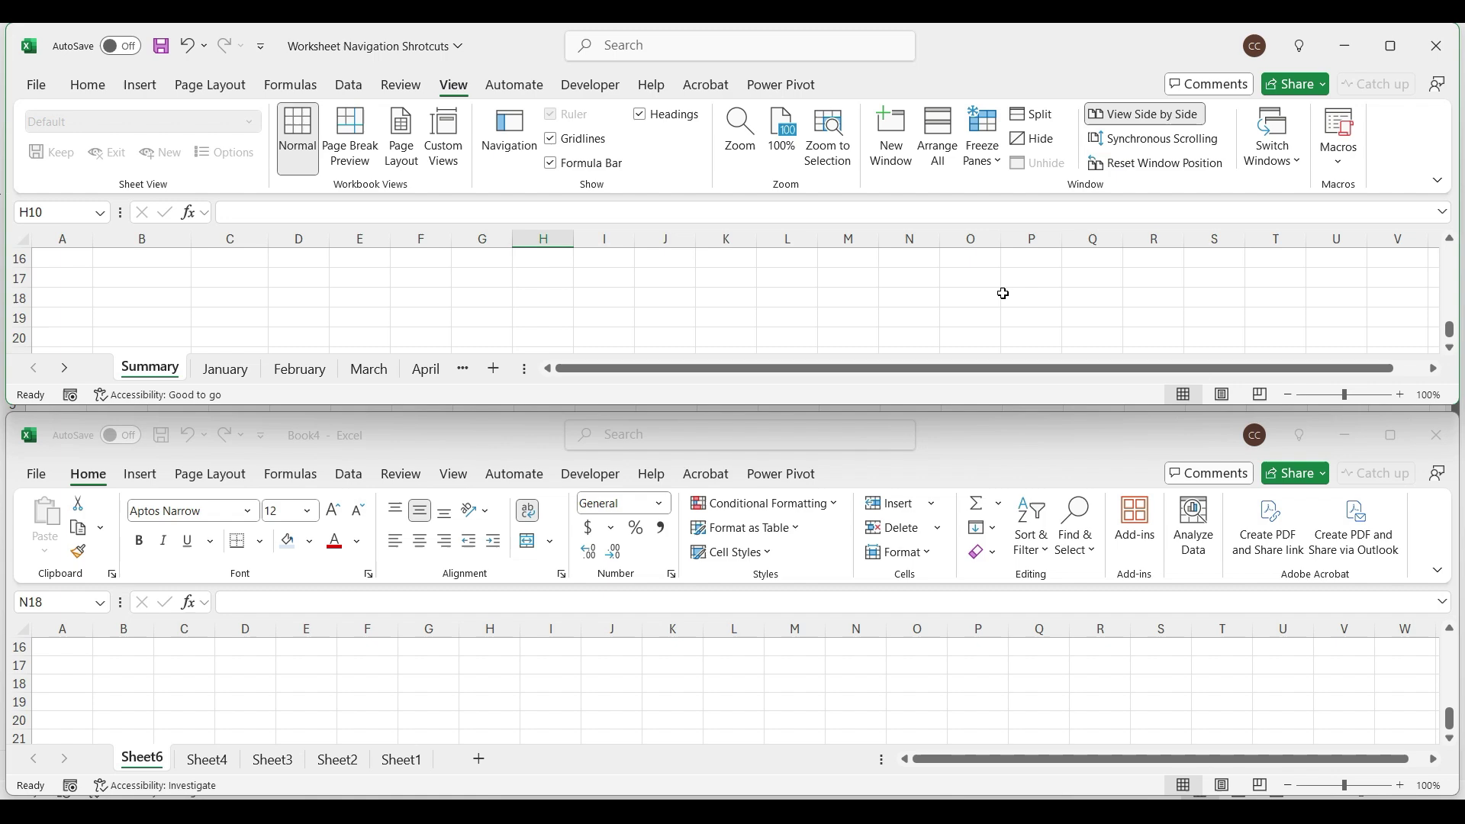
- Open January, group March, January and April with Summary, then ungroup them
scroll(1003, 296, "up", 2)
left_click(225, 370)
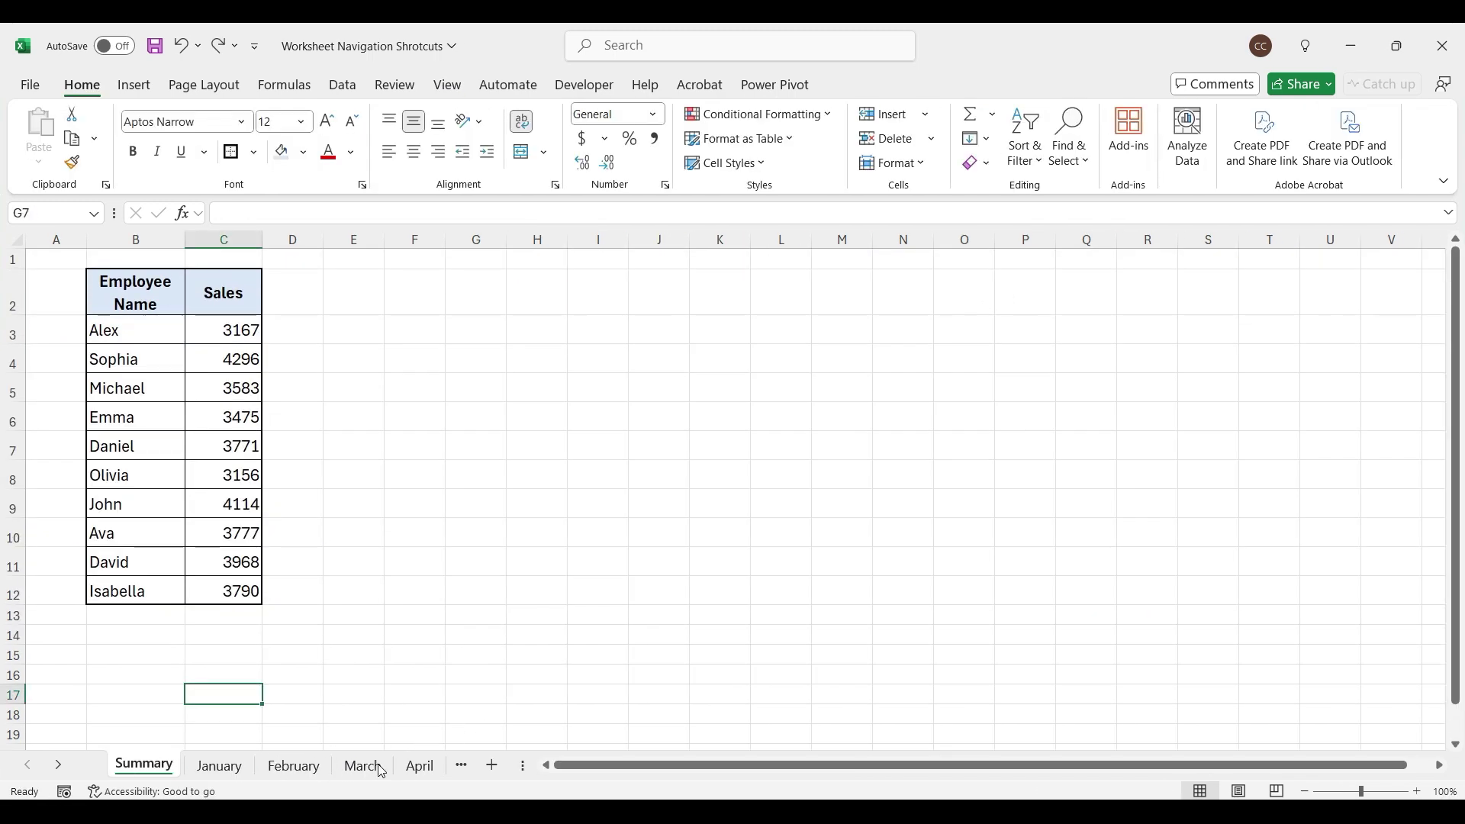
left_click(359, 769, "ctrl")
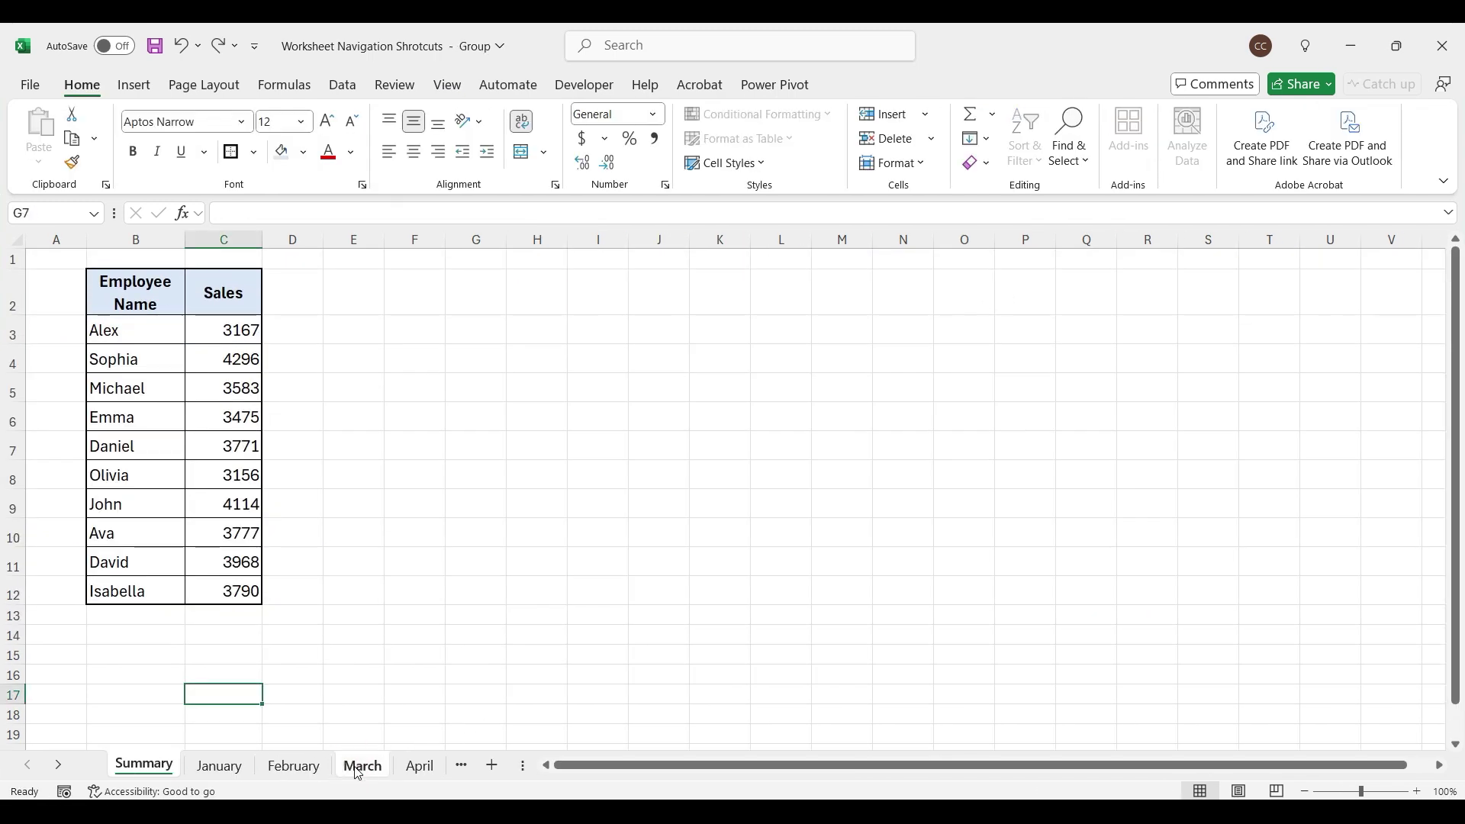
left_click(219, 766, "ctrl")
left_click(420, 766, "ctrl")
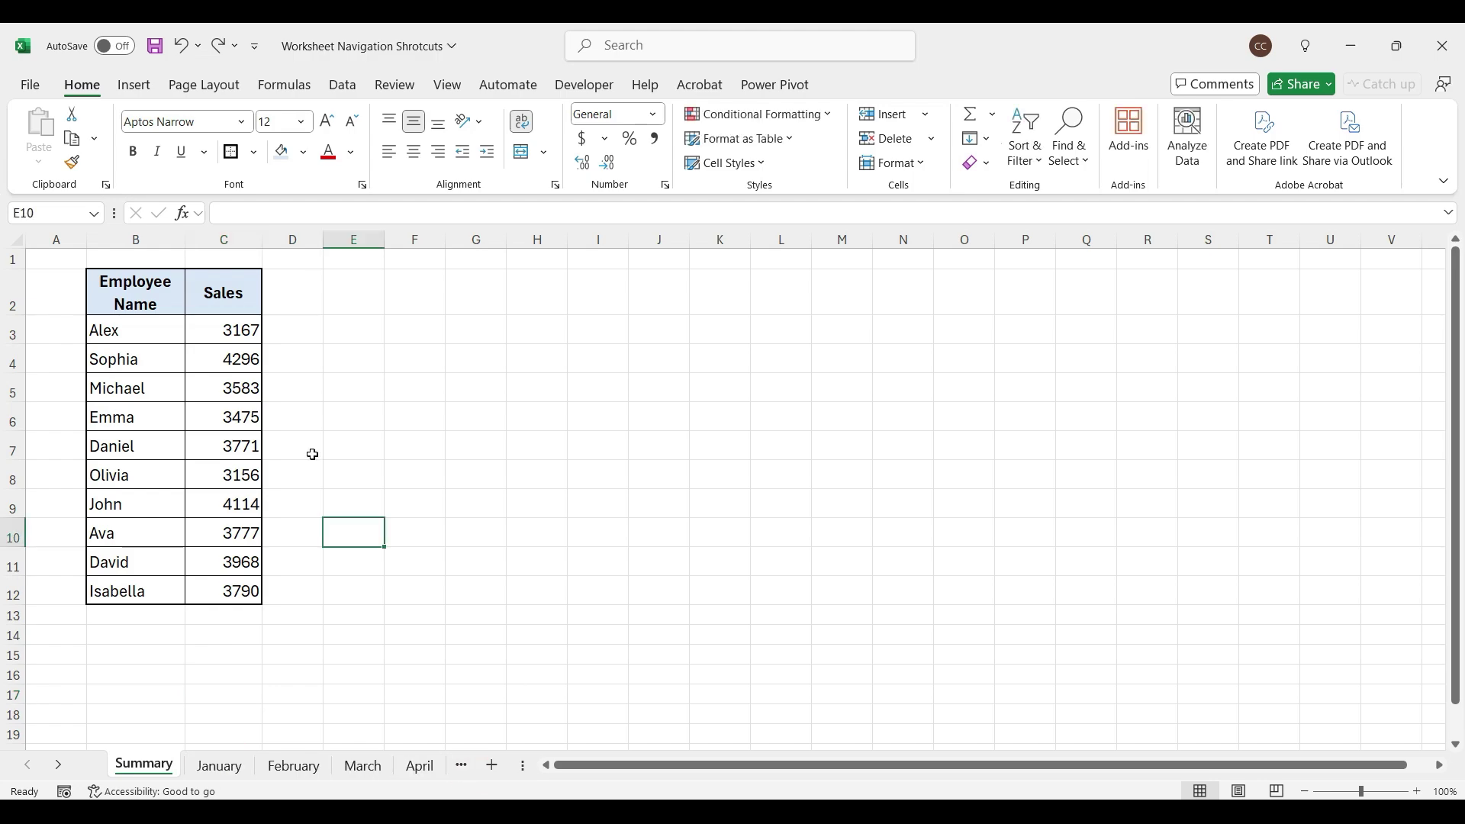
key("alt")
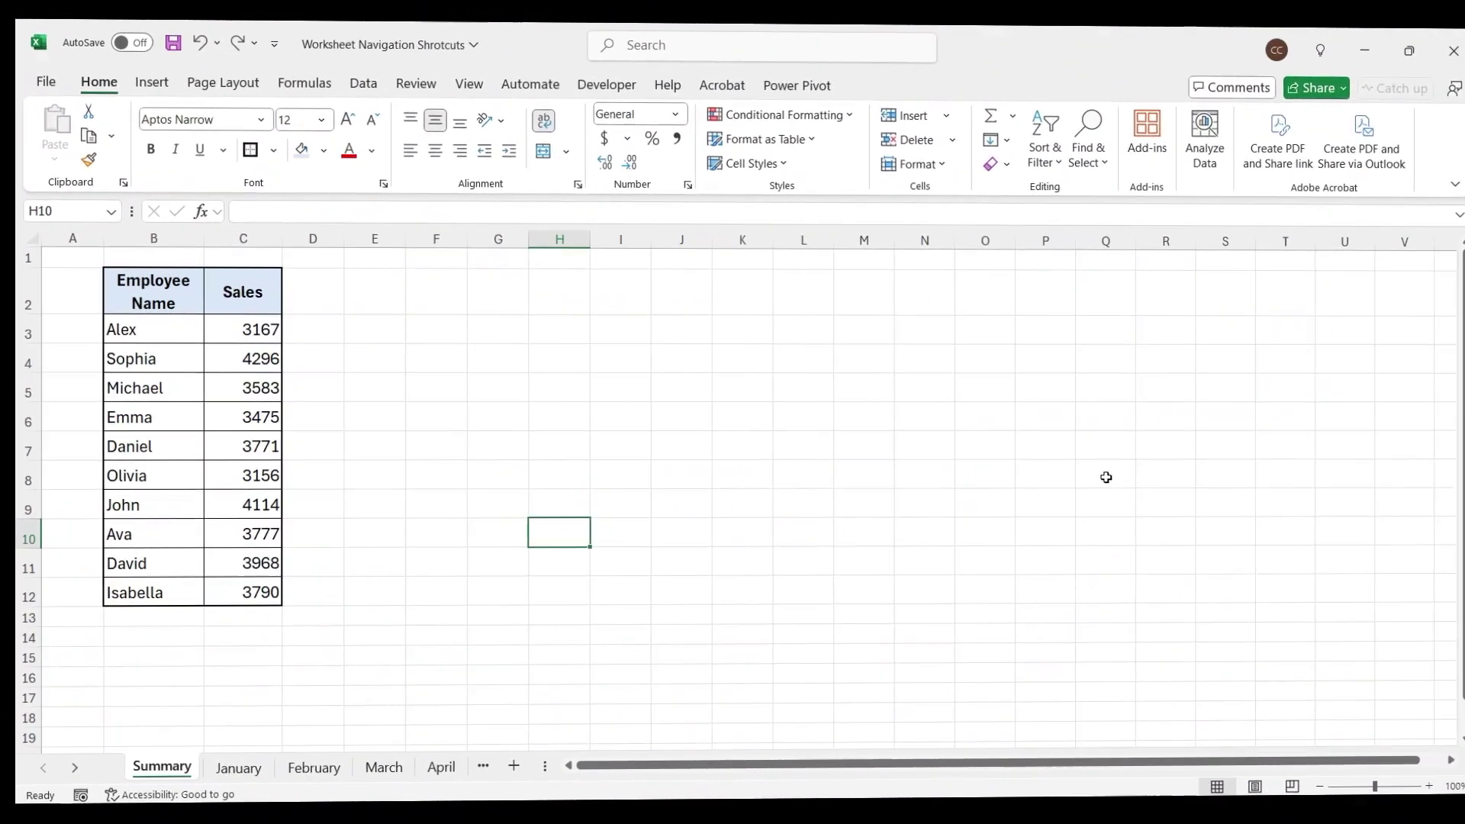
key("ctrl+Page_Down")
key("ctrl+Page_Down")
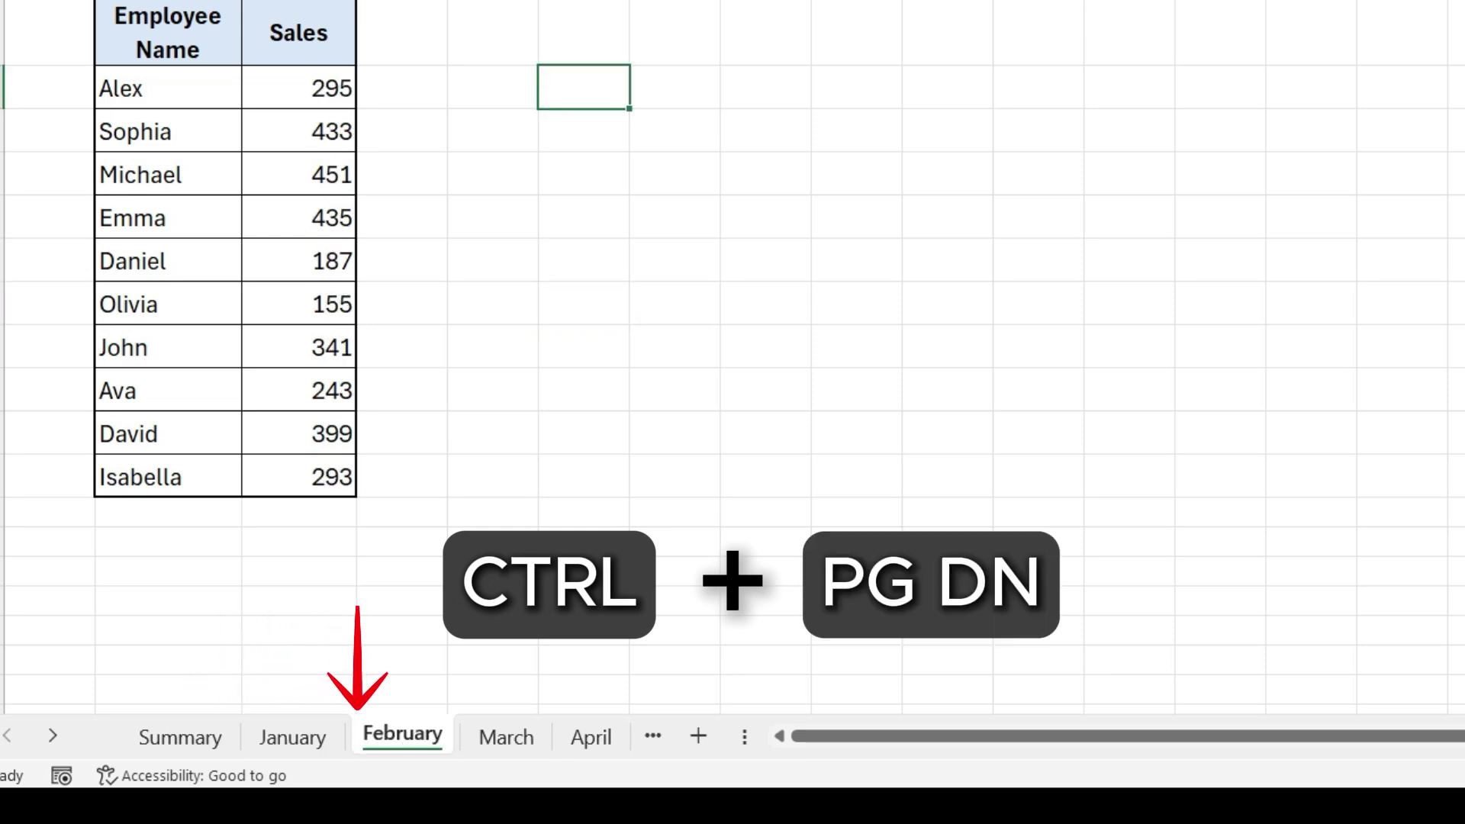
key("ctrl+Page_Down")
key("ctrl+Page_Down")
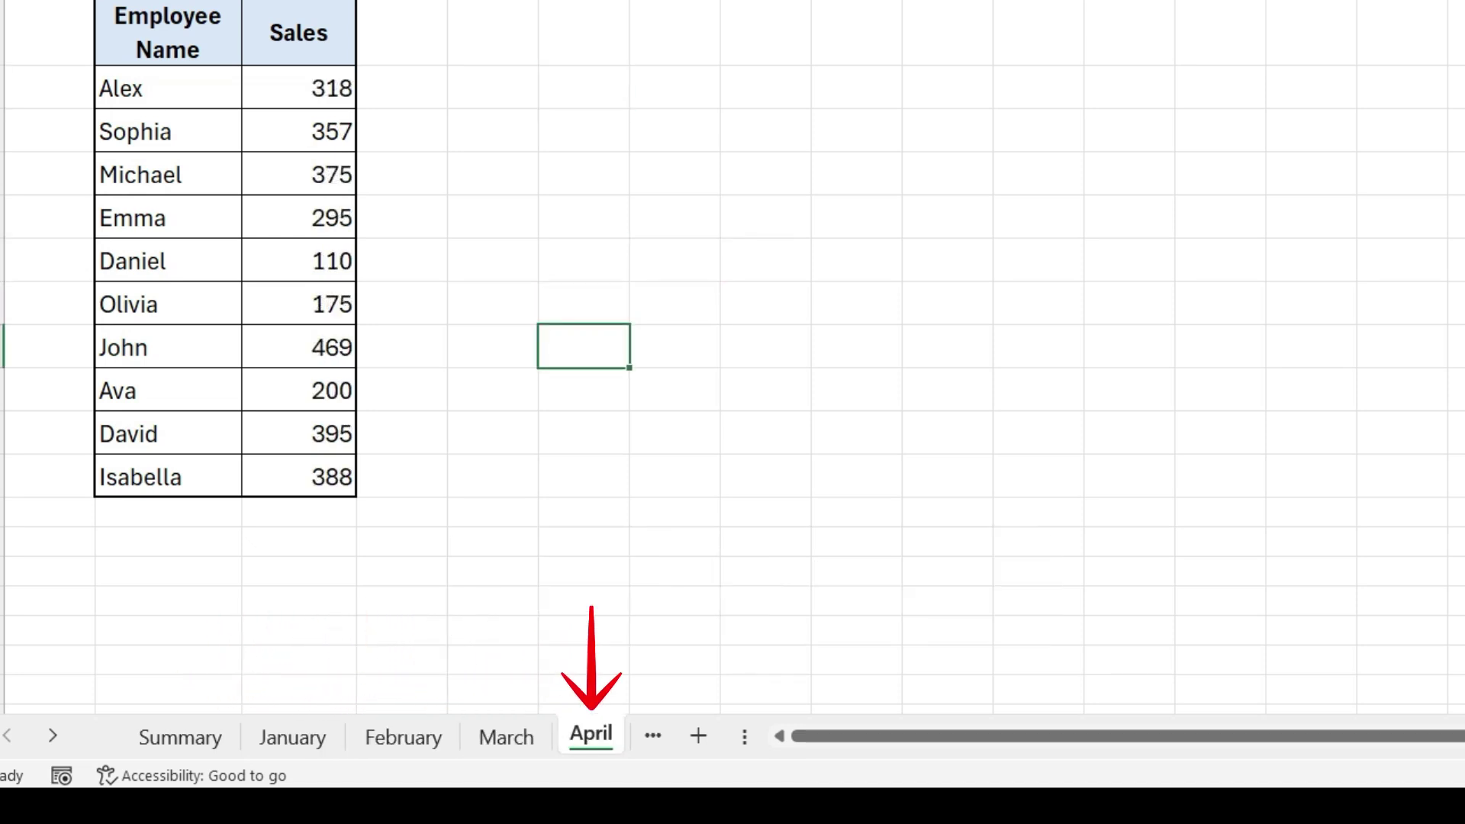
key("ctrl+Page_Down")
key("ctrl+Page_Down")
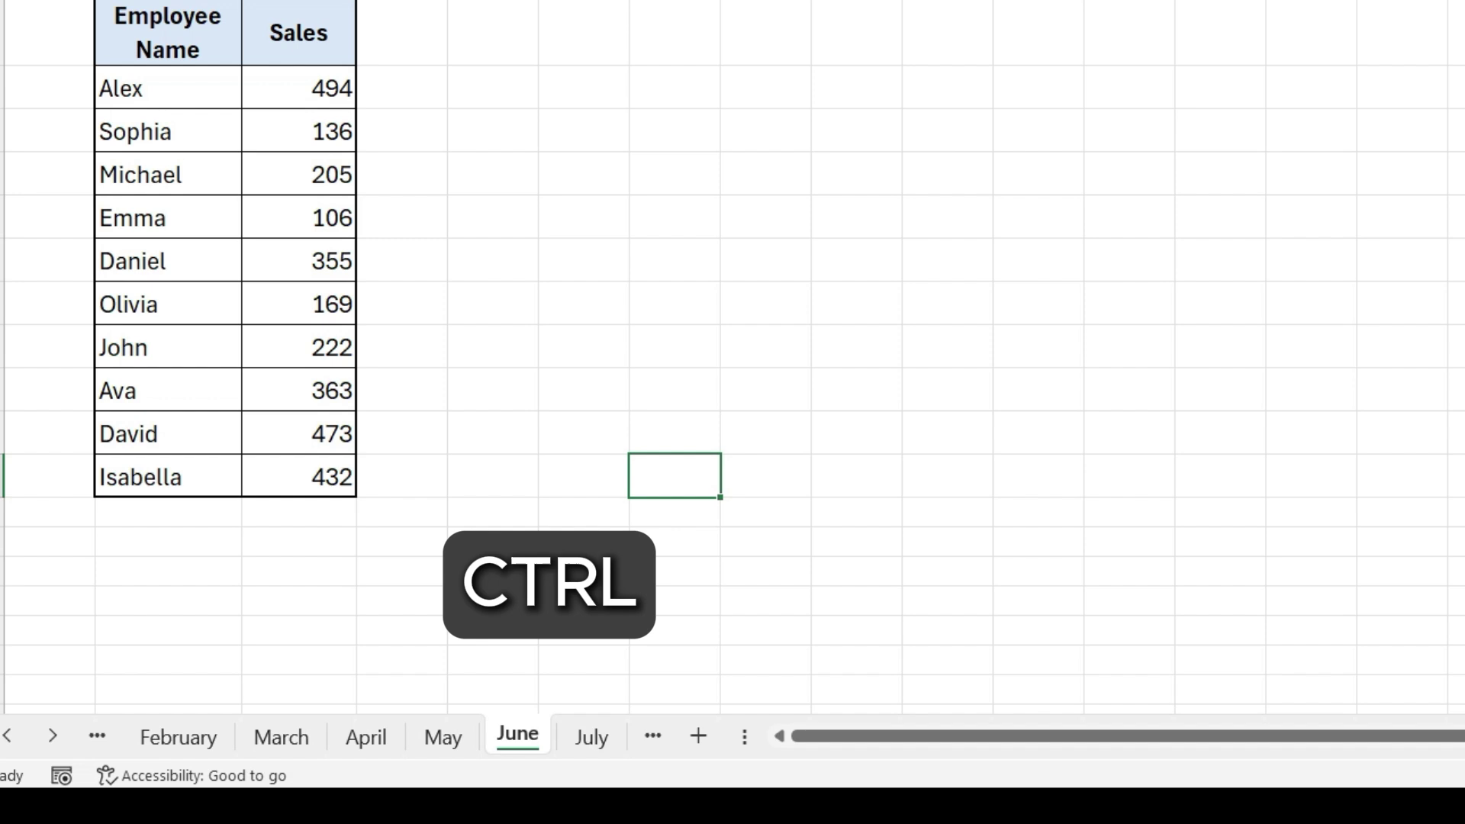
key("ctrl+Page_Up")
key("ctrl+Page_Up")
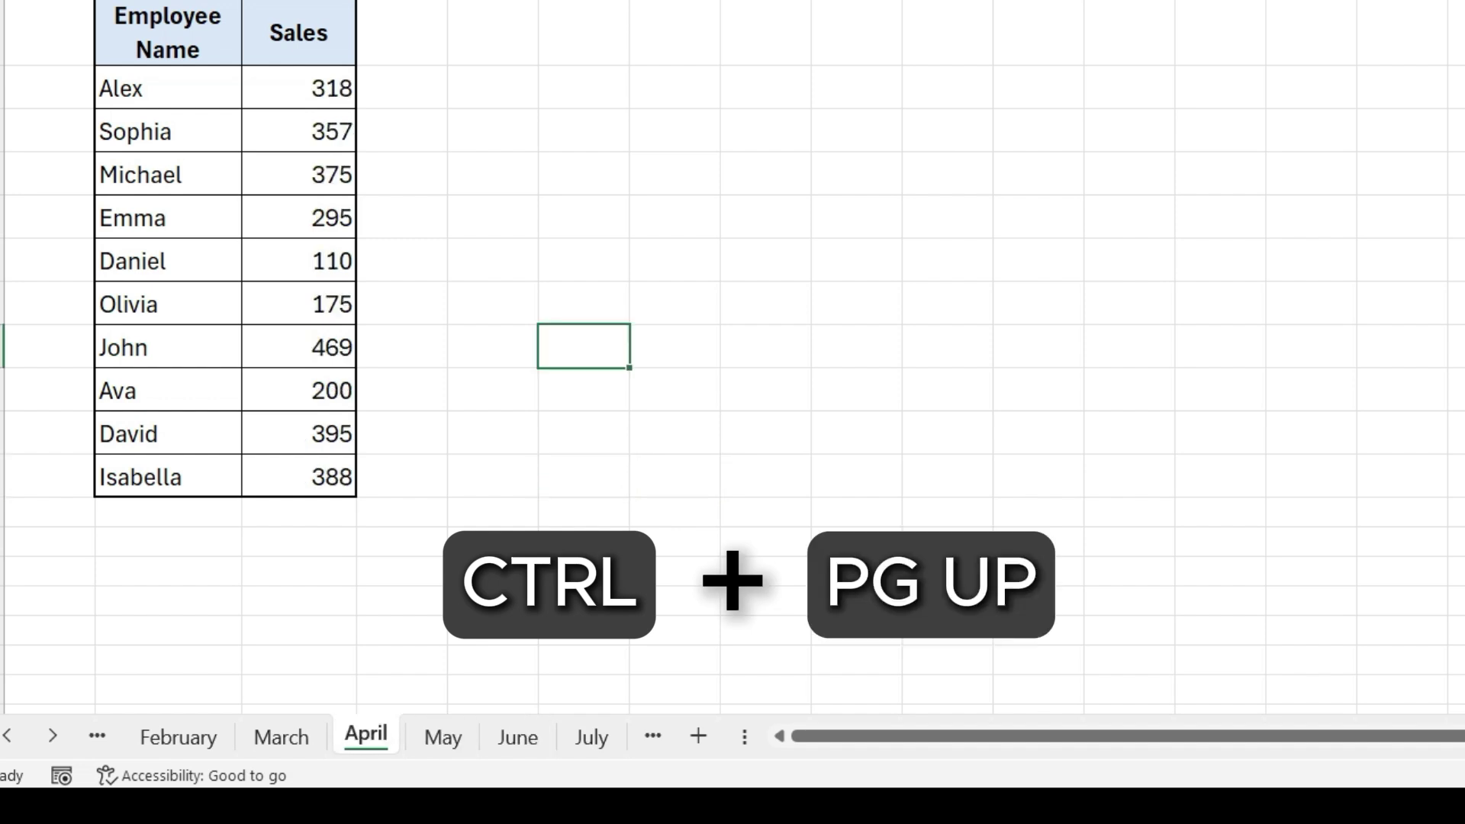
key("ctrl+Page_Up")
key("ctrl+Page_Up")
key("ctrl+Page_Up")
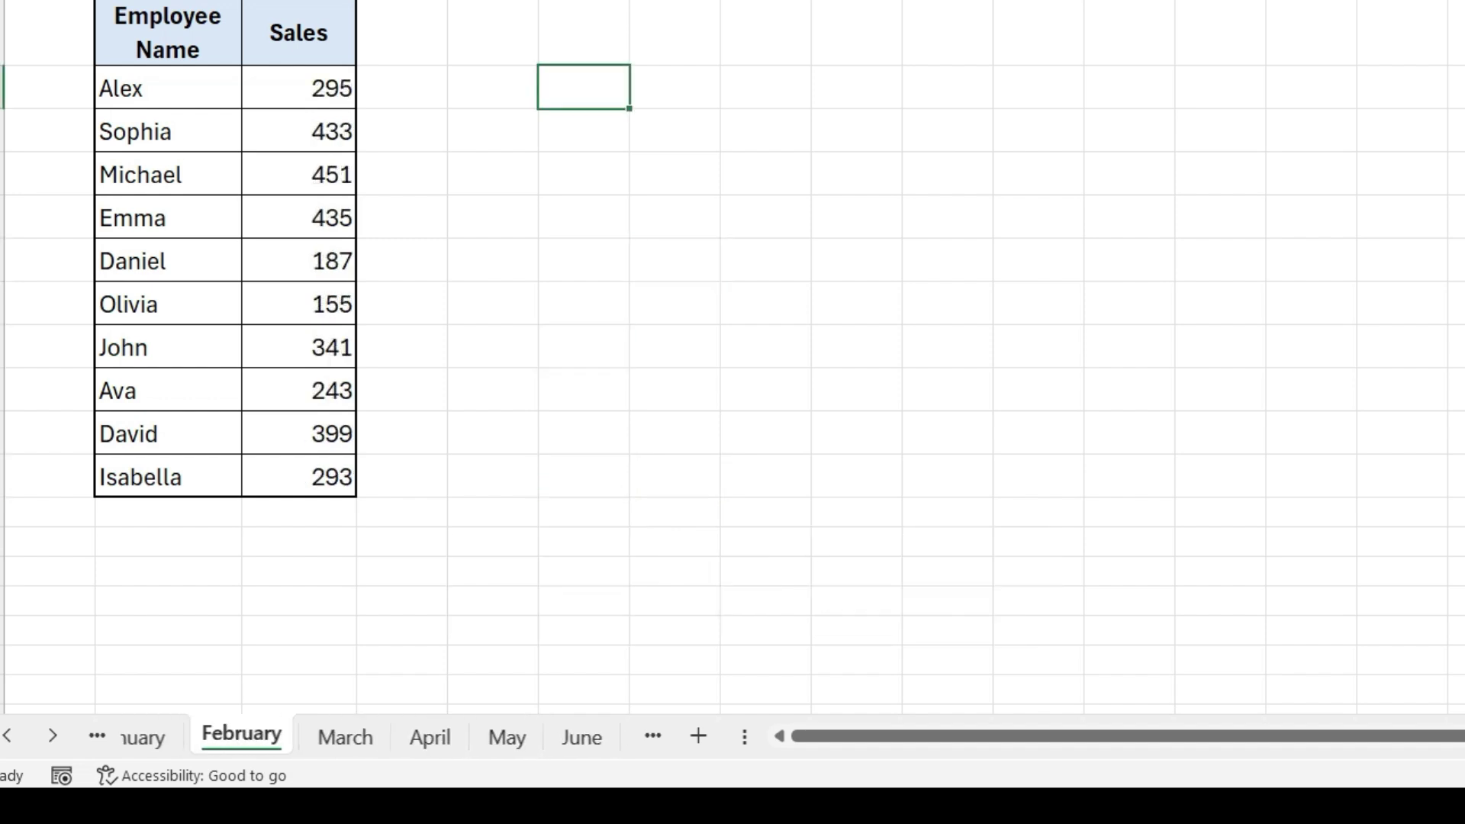
key("ctrl+Page_Up")
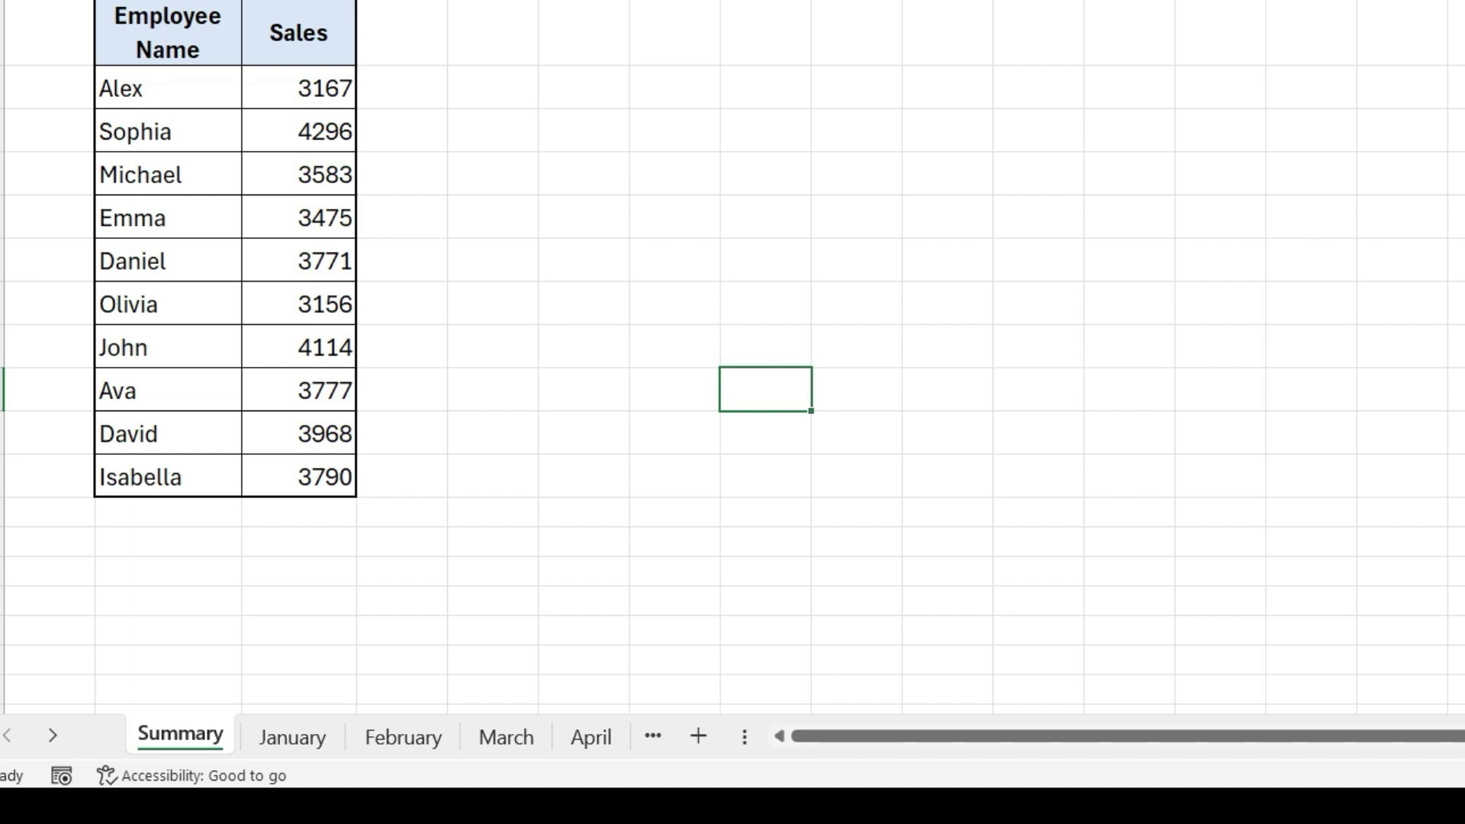
left_click(52, 735)
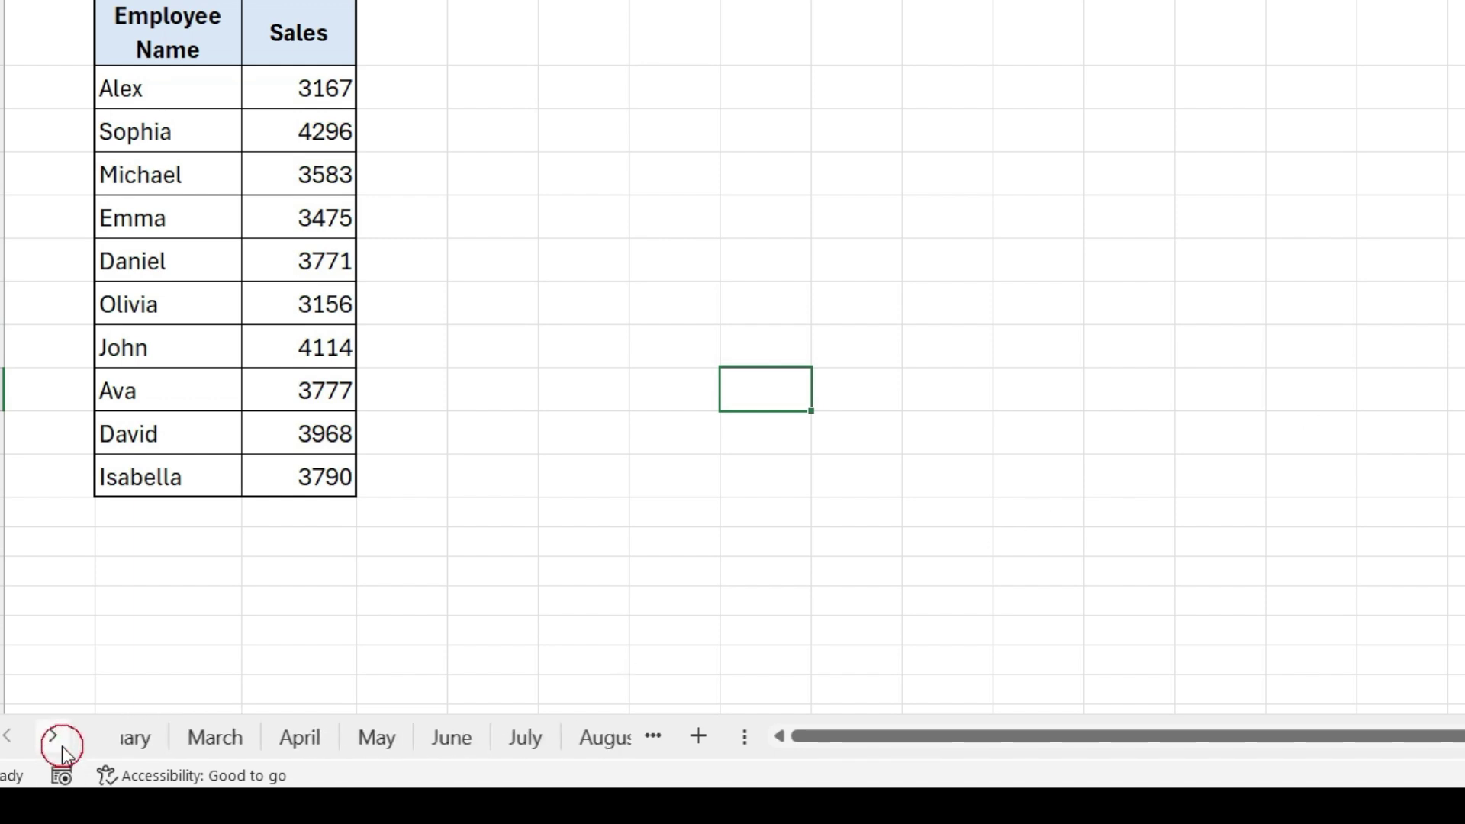
left_click(52, 736)
left_click(9, 736)
left_click(9, 736)
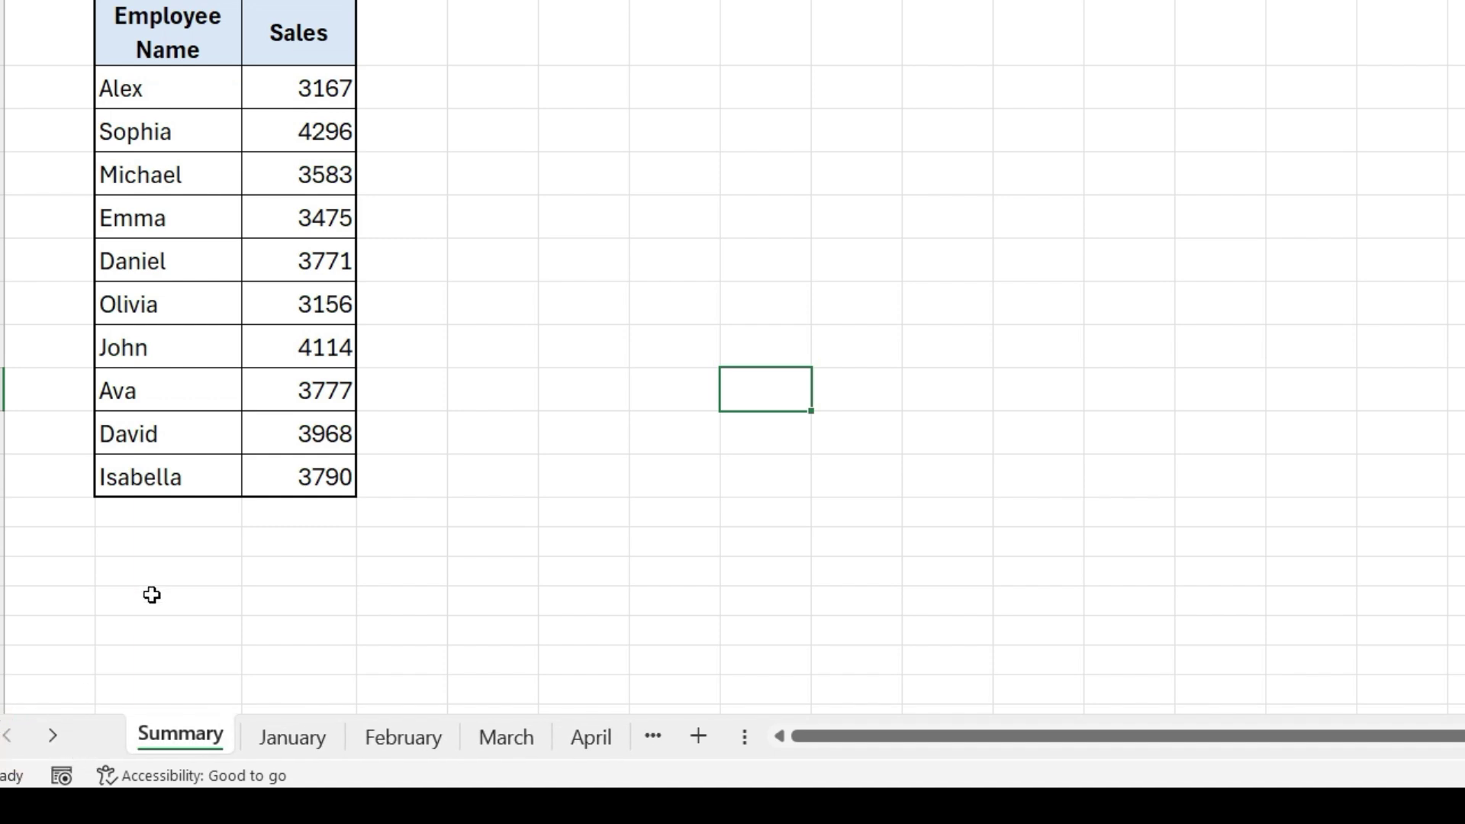
left_click(55, 736, "ctrl")
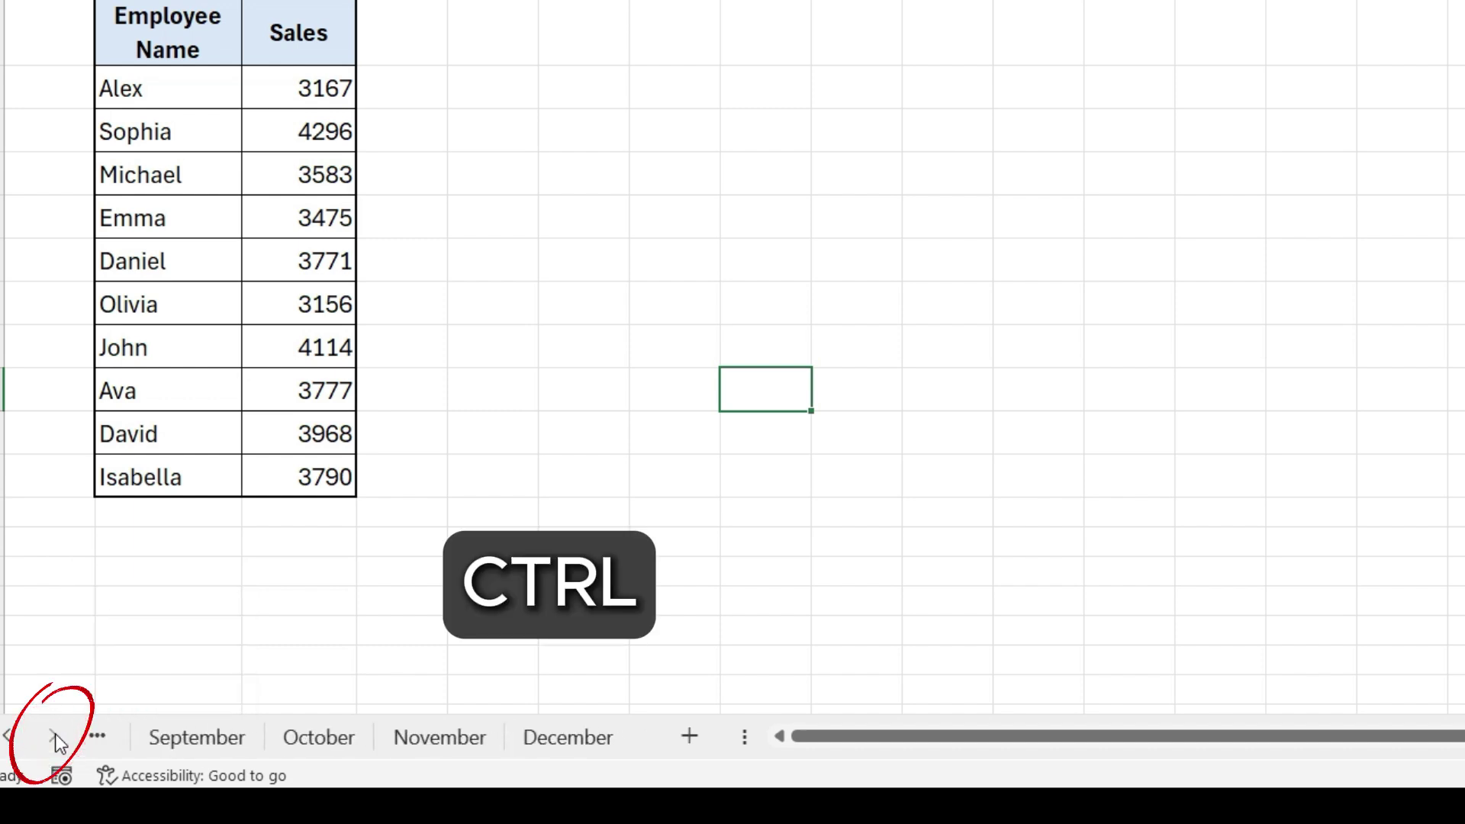
left_click(534, 744)
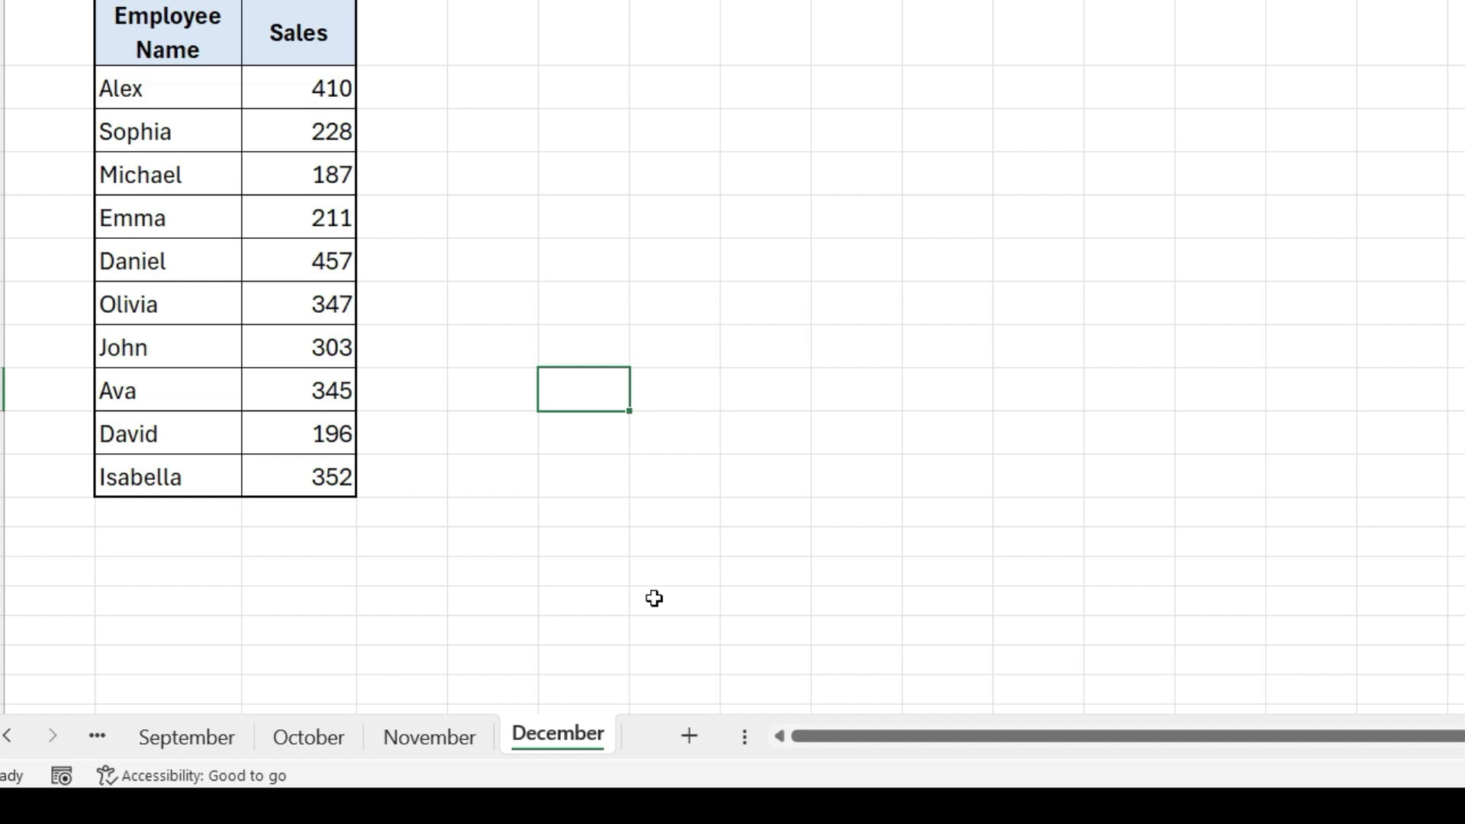
left_click(15, 736, "ctrl")
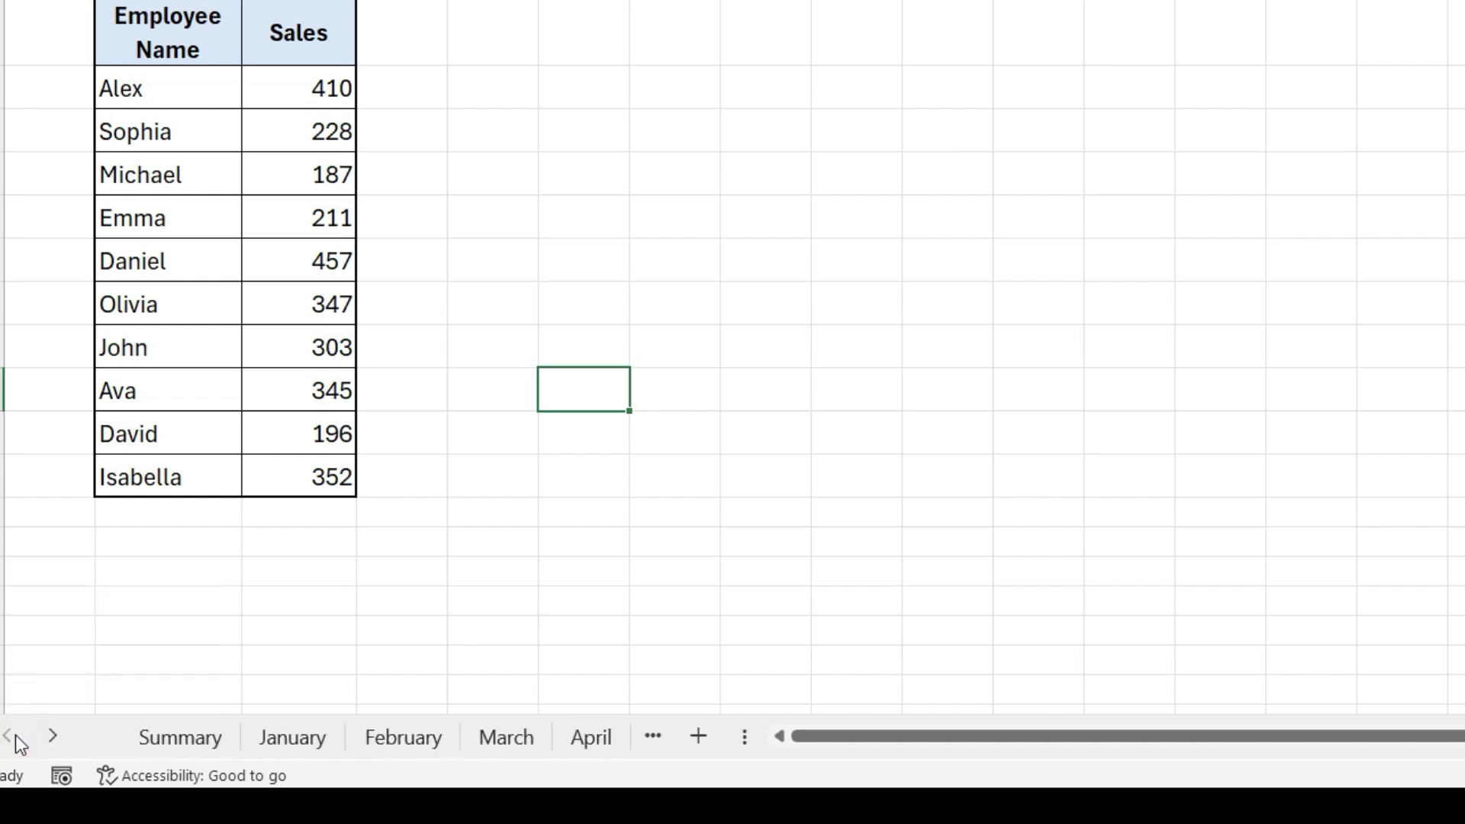
left_click(164, 744)
left_click(305, 633)
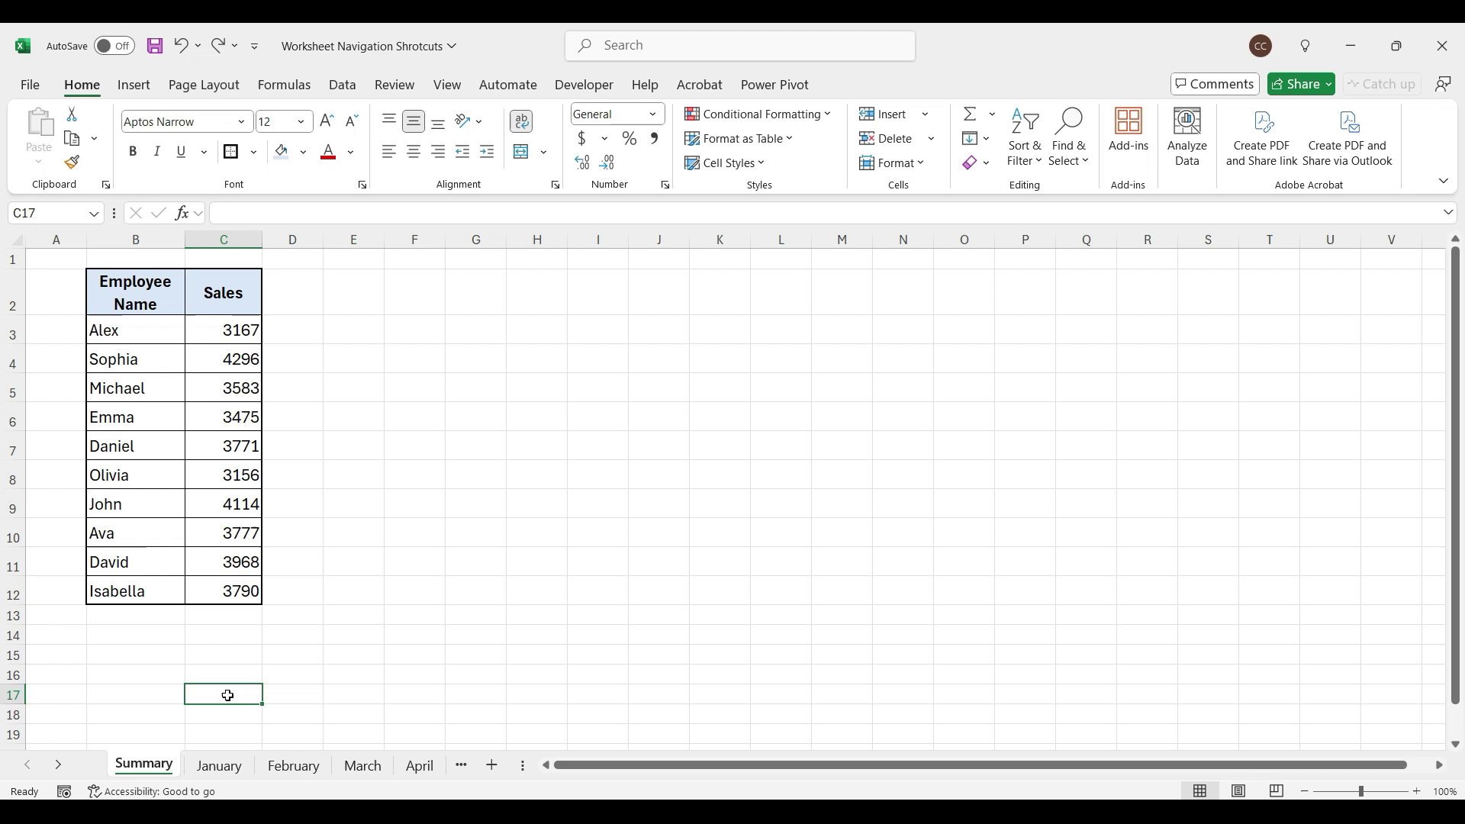
- Jump to July from the sheet list, insert blank Sheet1 before it, then go to March
right_click(58, 764)
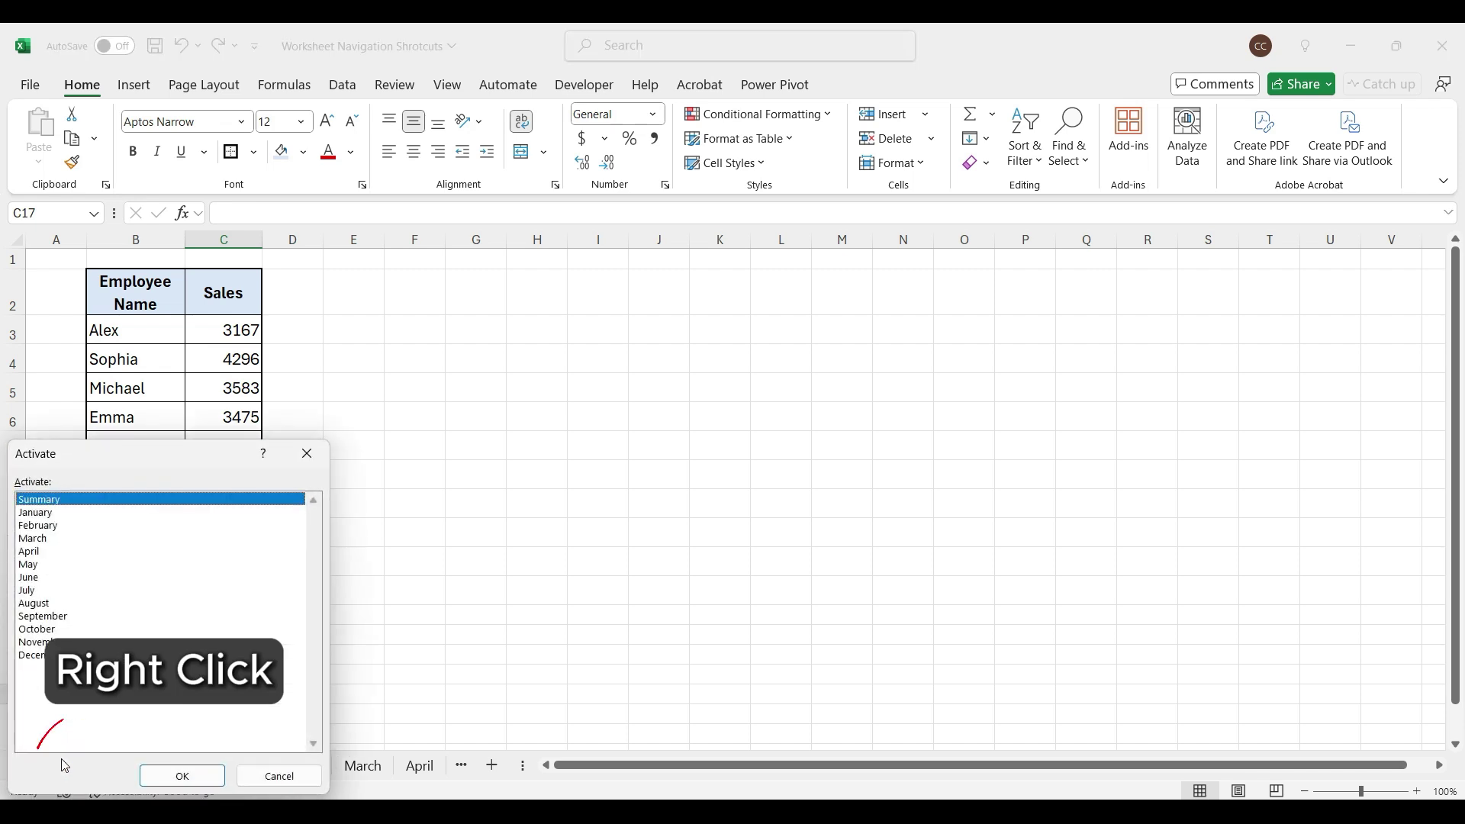
double_click(61, 591)
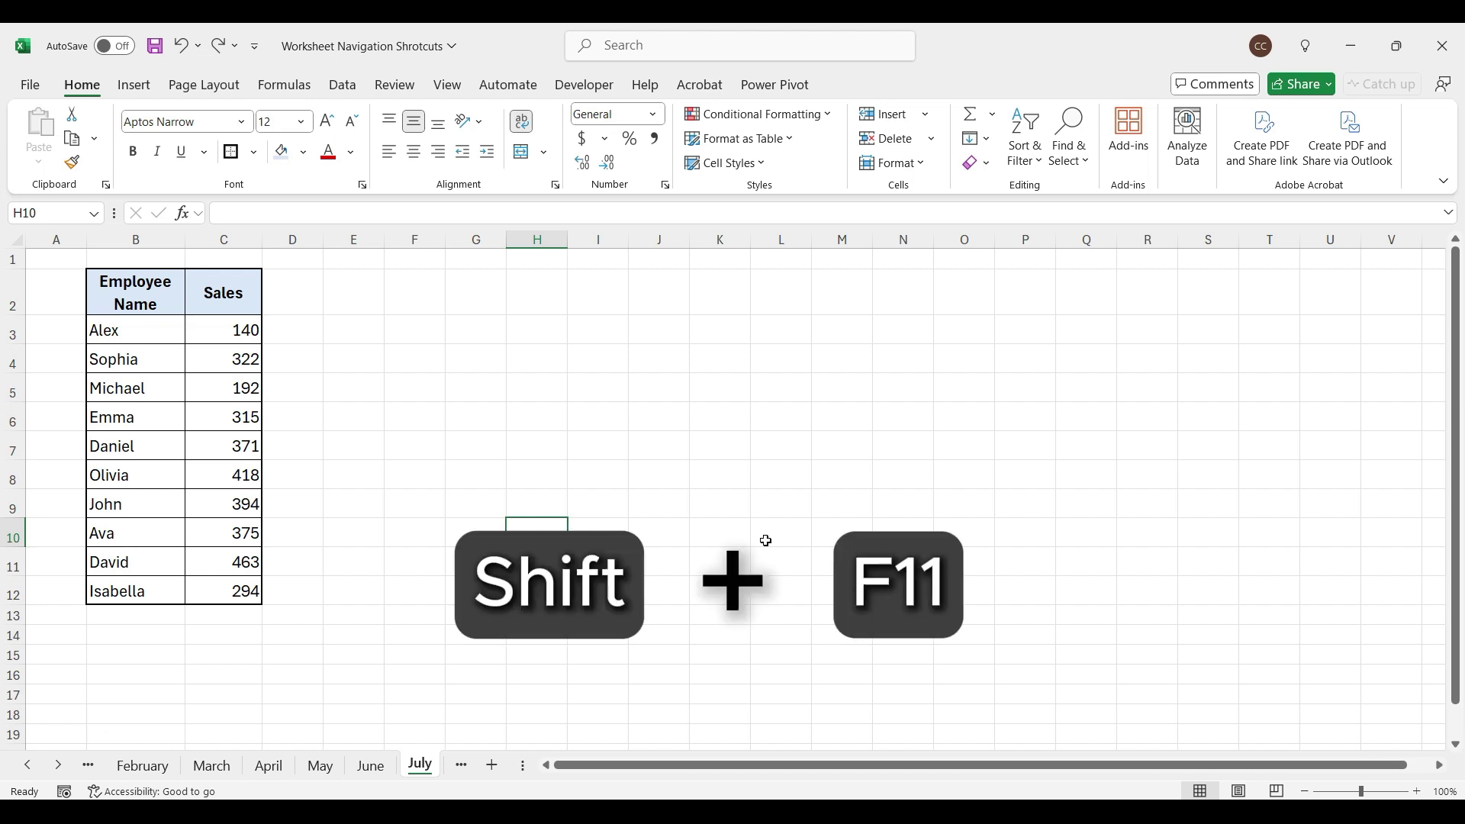
key("shift+F11")
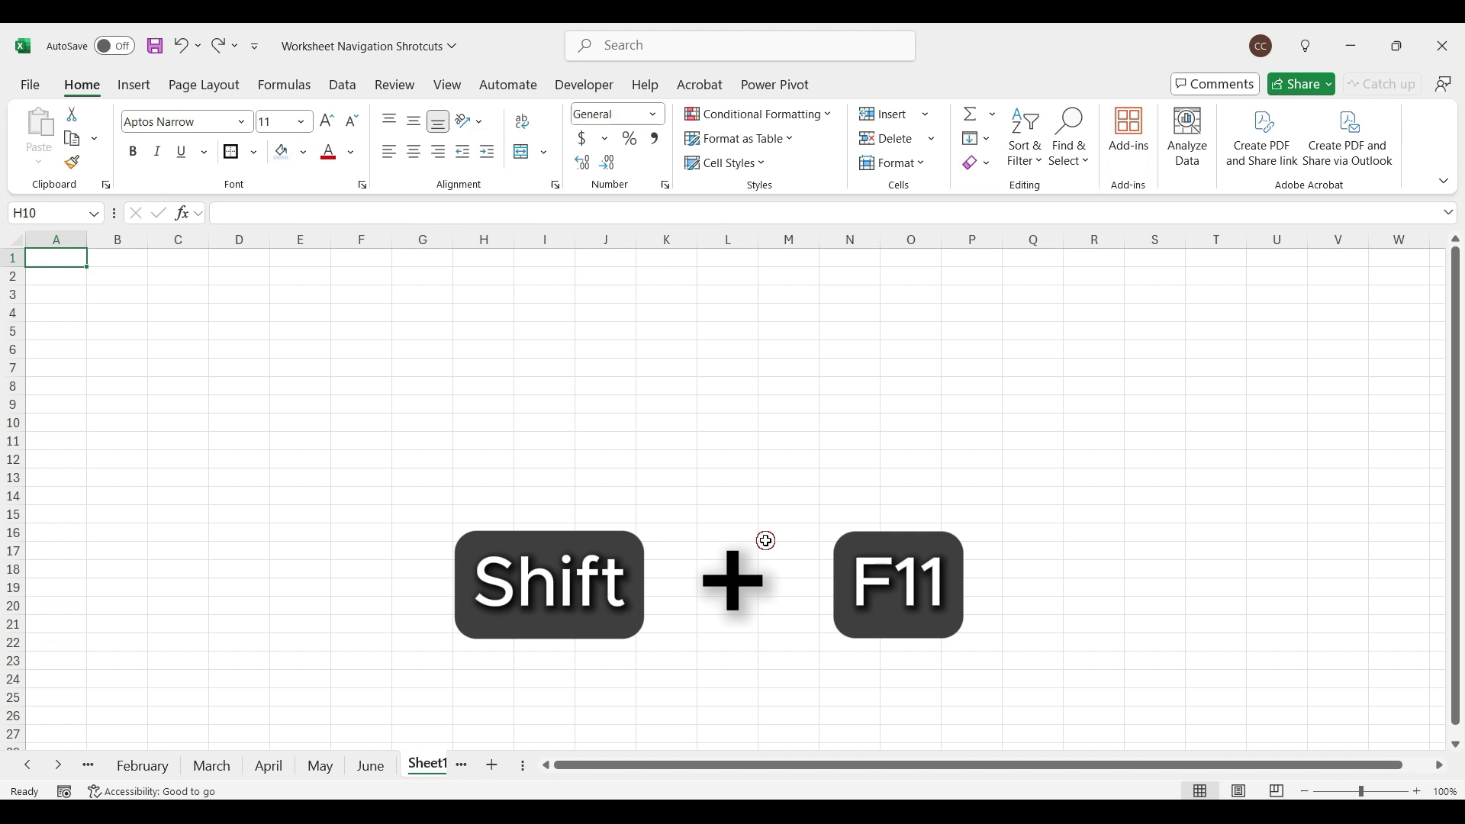
left_click(766, 541)
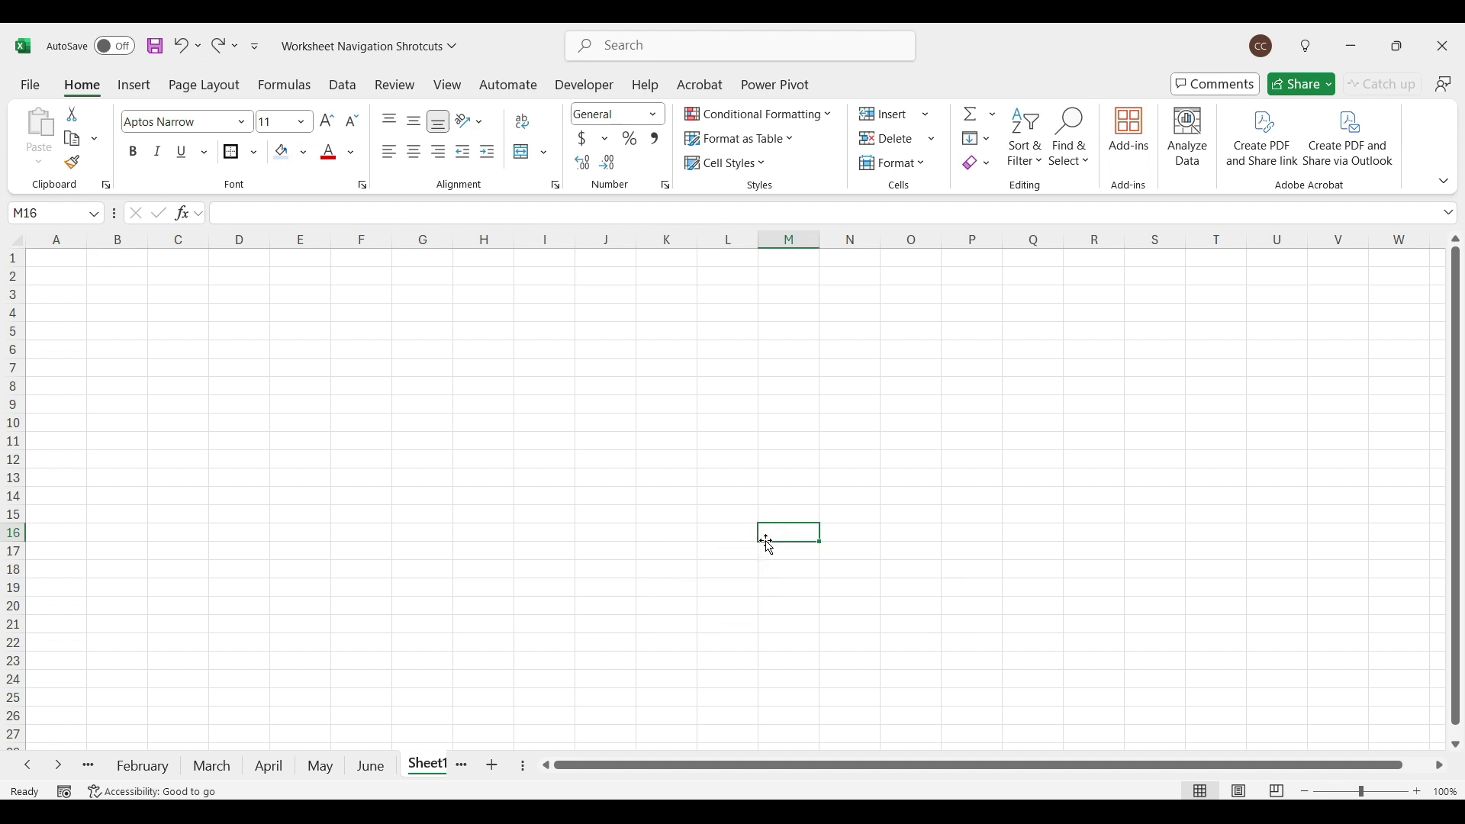
left_click(216, 766)
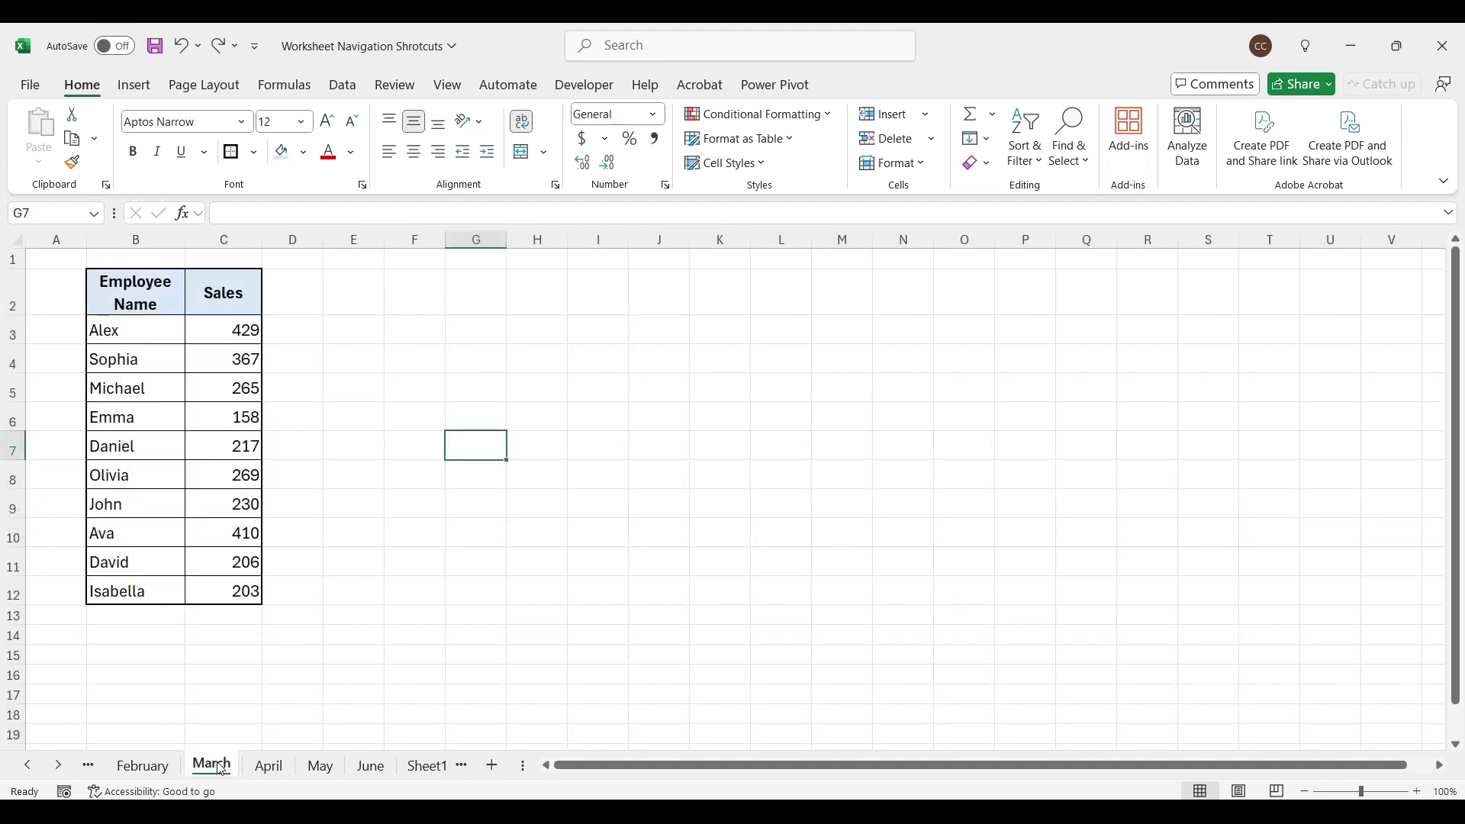
key("ctrl+shift+g")
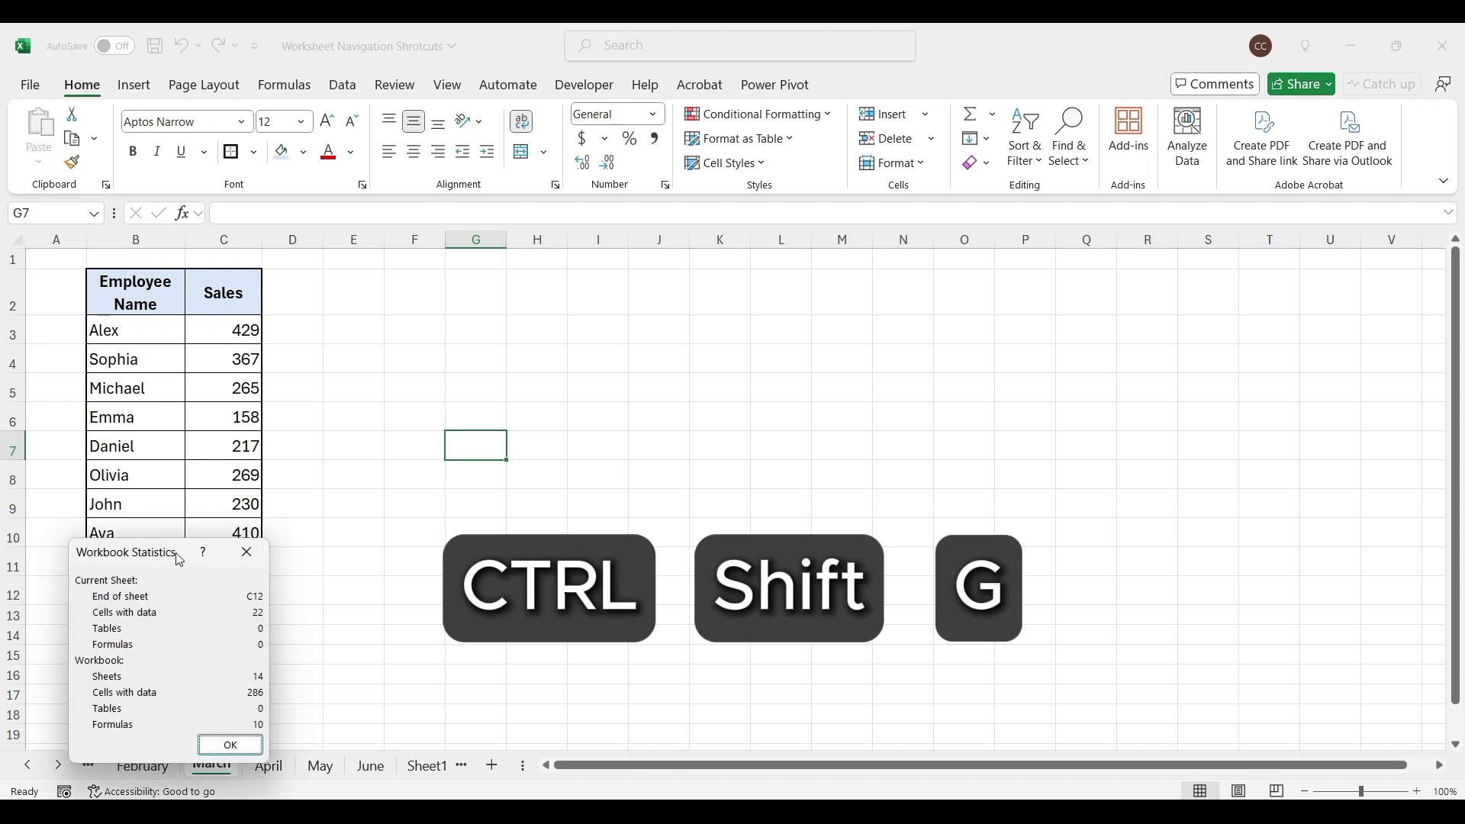
left_click_drag(262, 511, 505, 410)
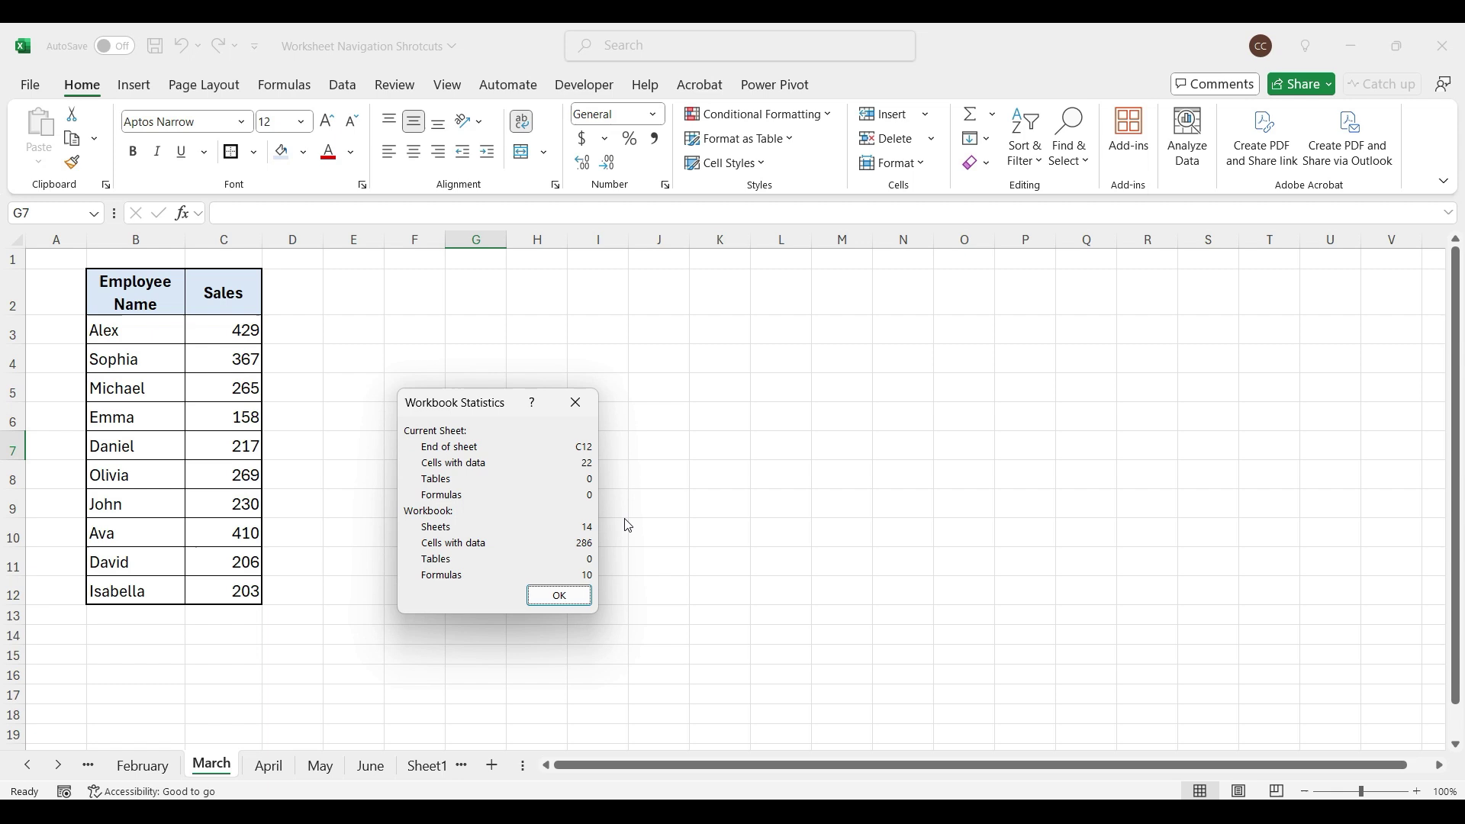
left_click(559, 598)
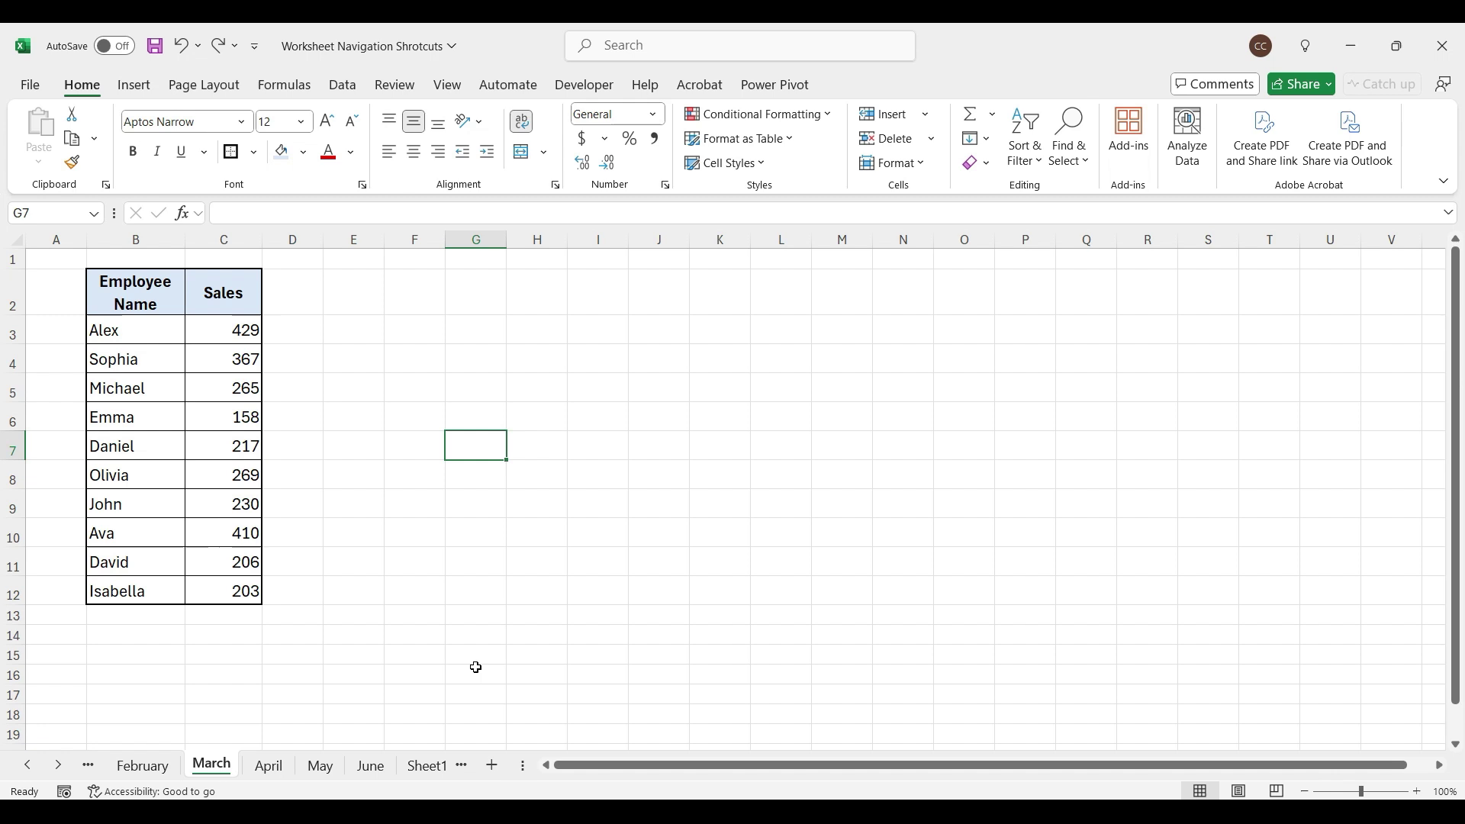
- Extend the sheet group forward through May, then back to January
key("ctrl+shift+Page_Down")
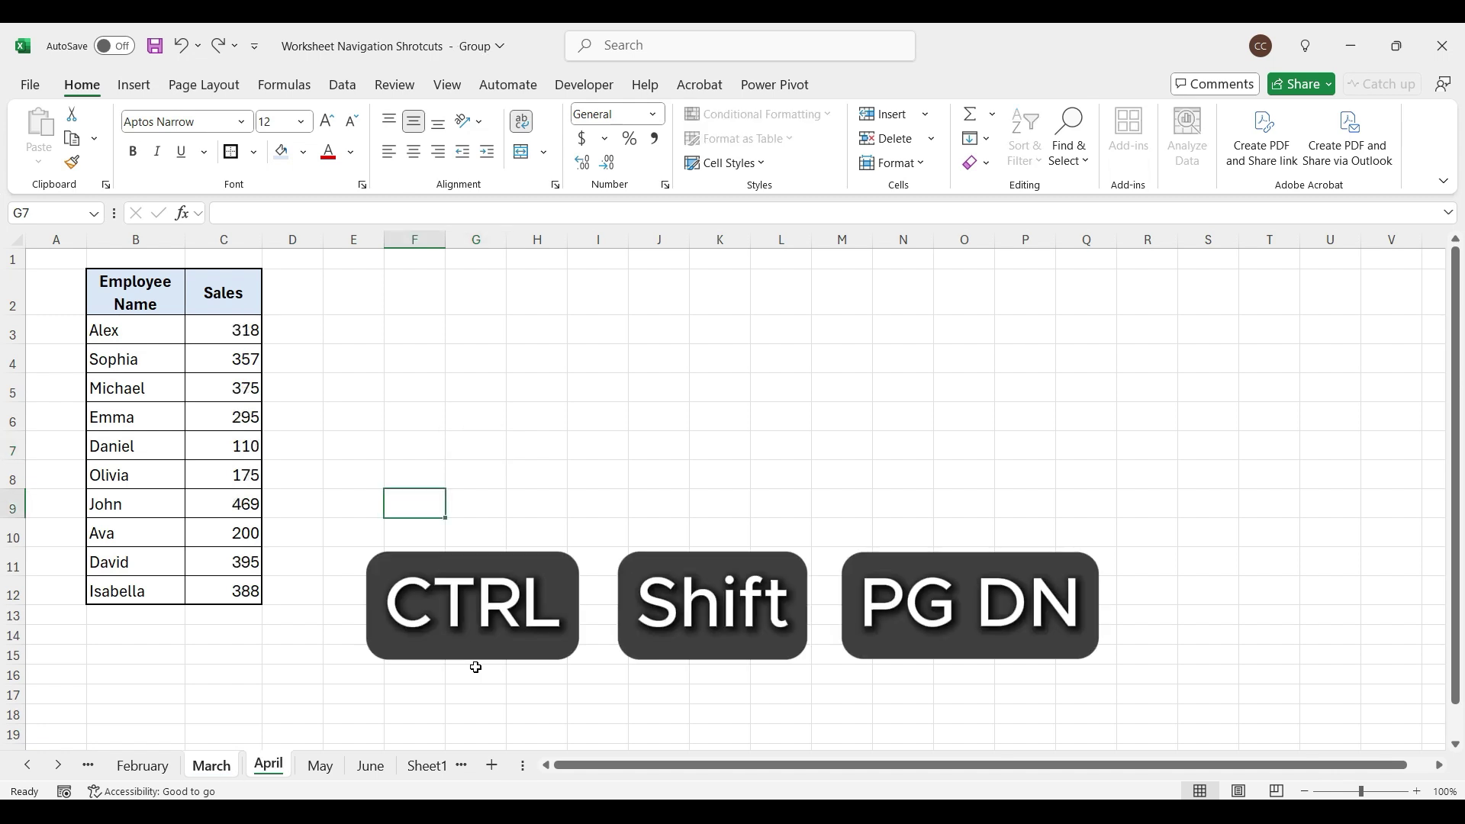
key("ctrl+shift+Page_Down")
key("ctrl+shift+Page_Down")
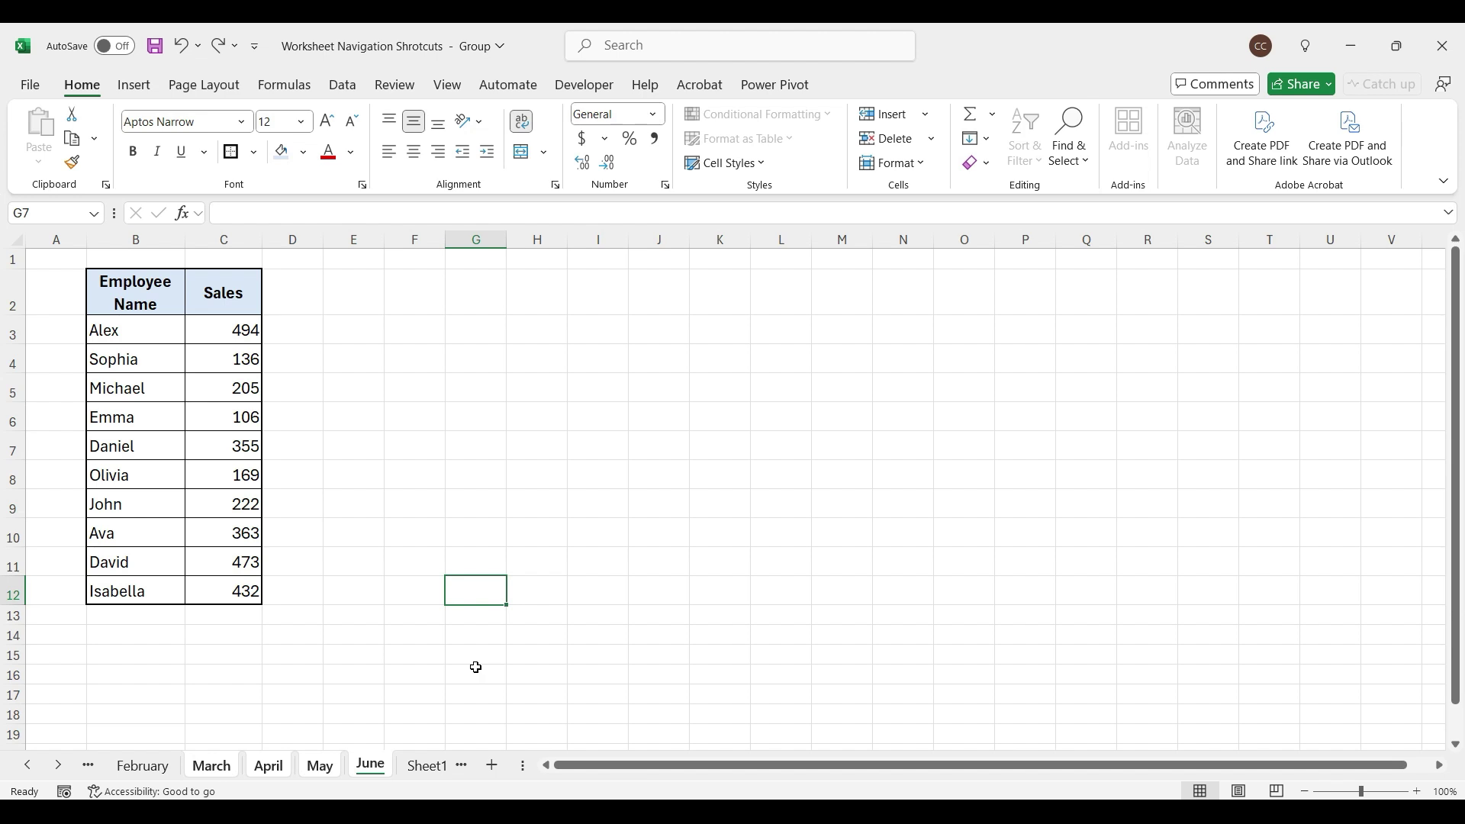
key("ctrl+shift+Page_Up")
key("ctrl+shift+Page_Up")
key("ctrl+shift+Page_Up")
key("ctrl+shift+Page_Up")
key("ctrl+shift+Page_Up")
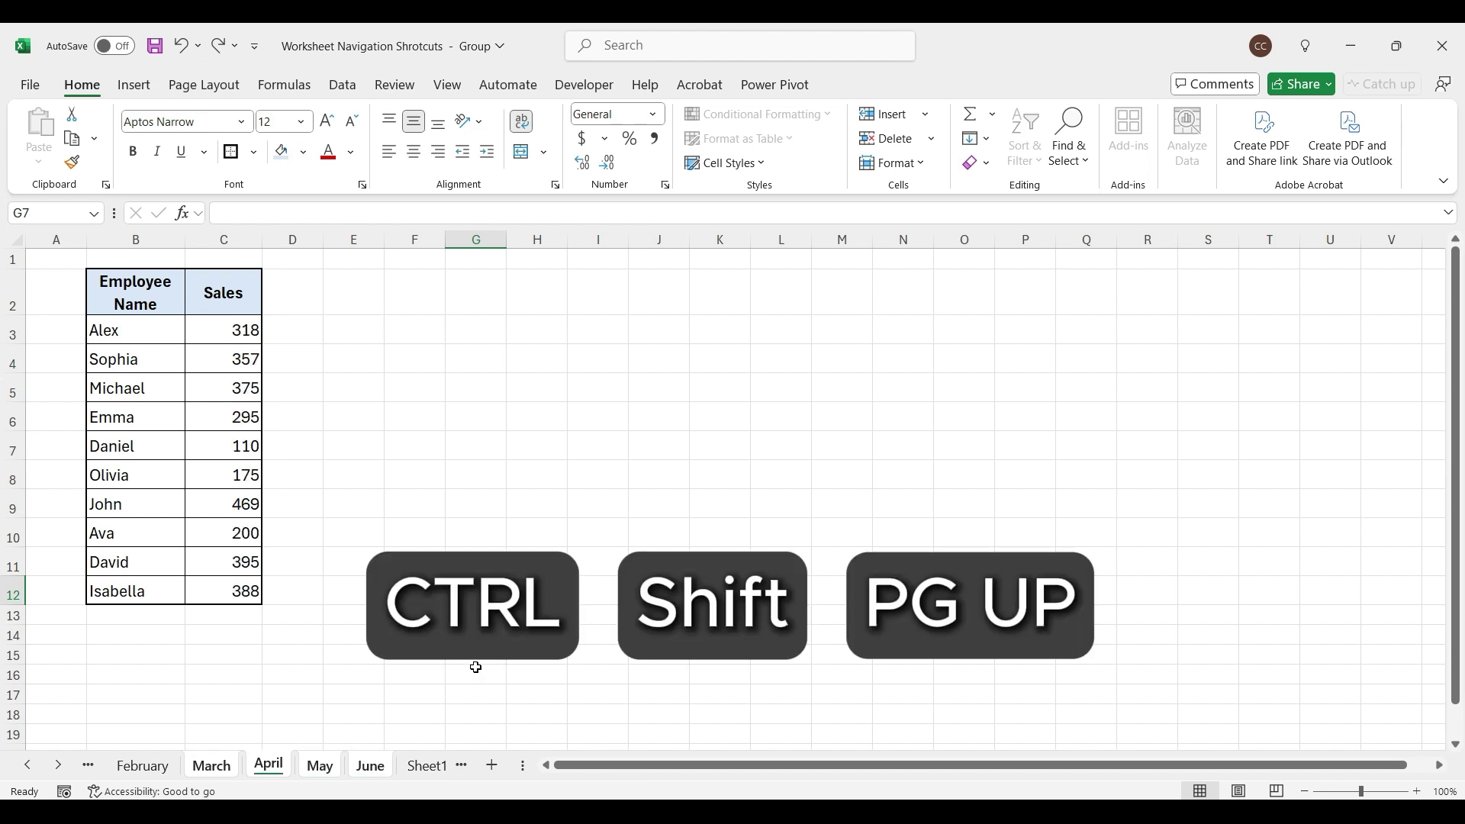
key("ctrl+shift+Page_Up")
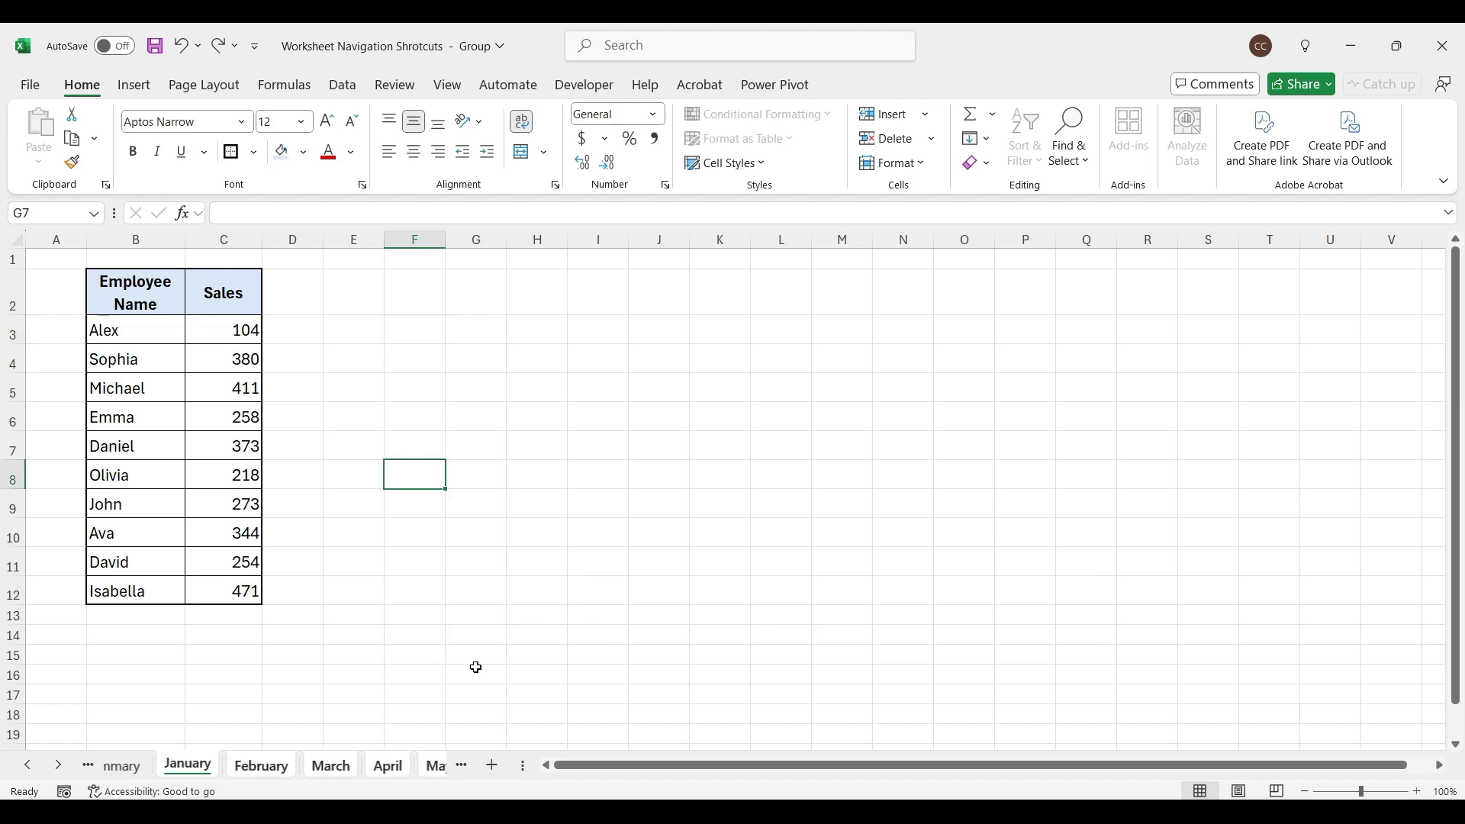
- Release the group, then group Summary with the March and January sheets
key("ctrl+Page_Up")
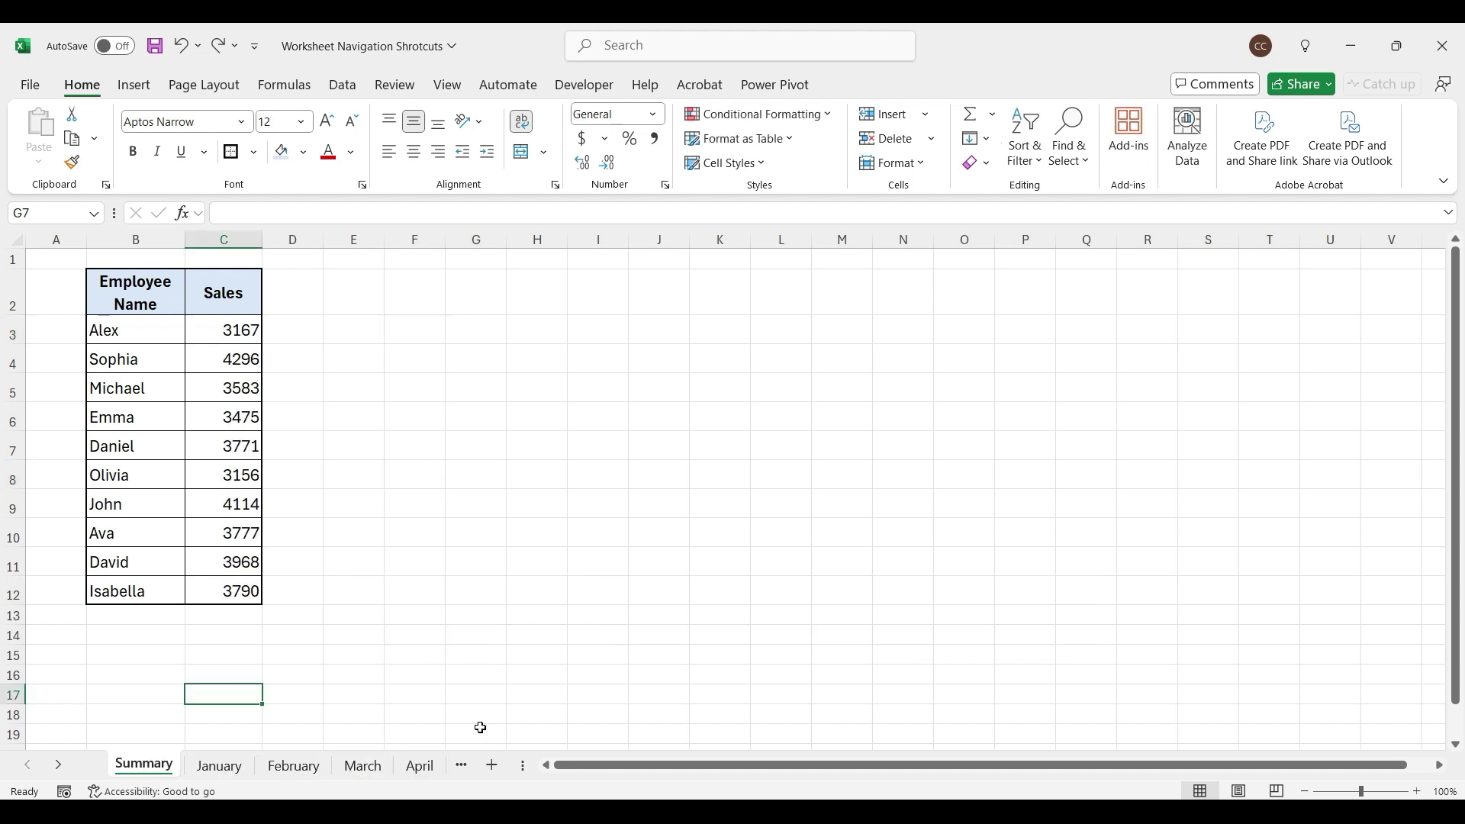
left_click(361, 766, "ctrl")
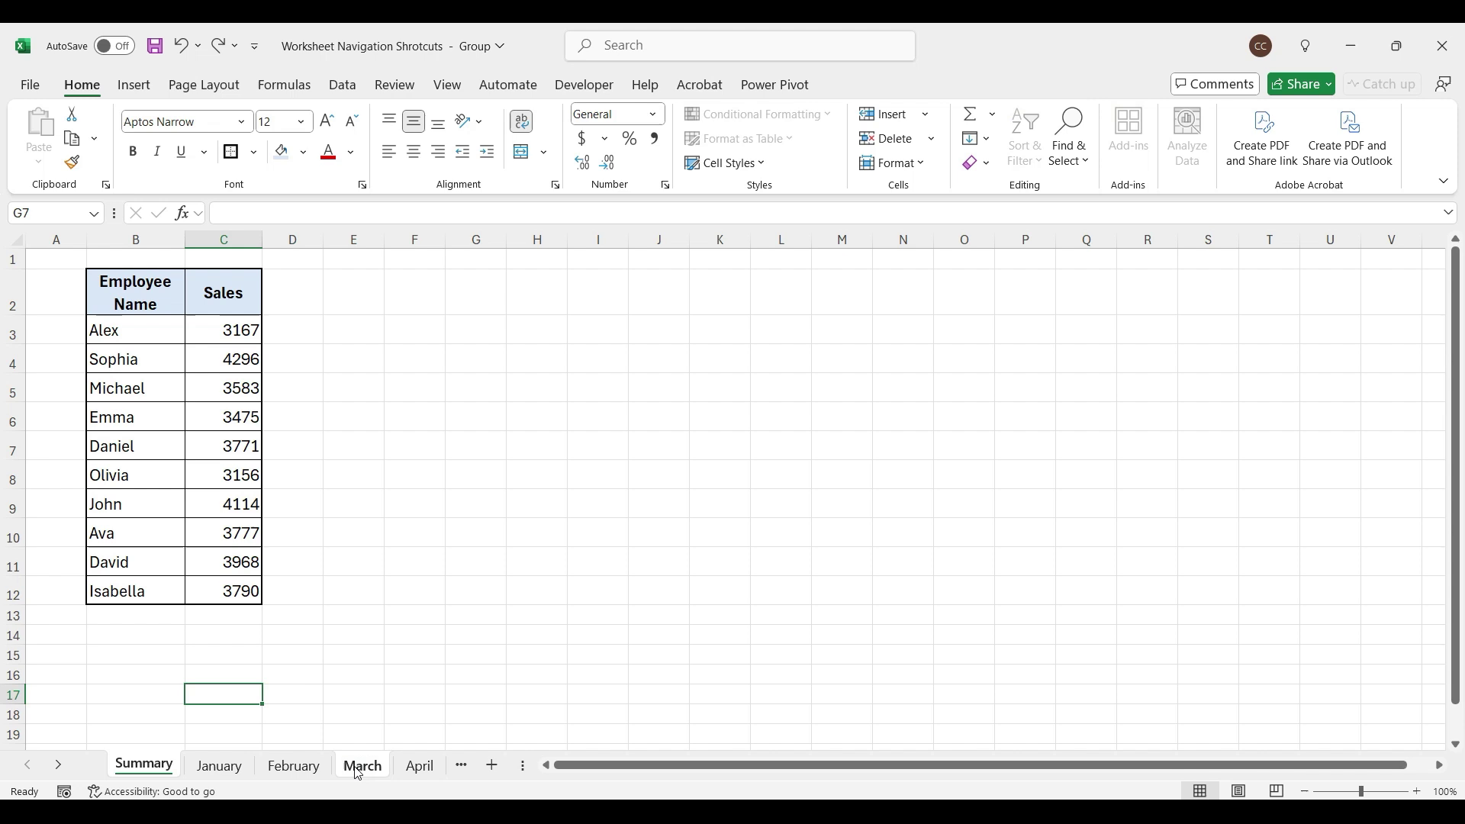
left_click(232, 767, "ctrl")
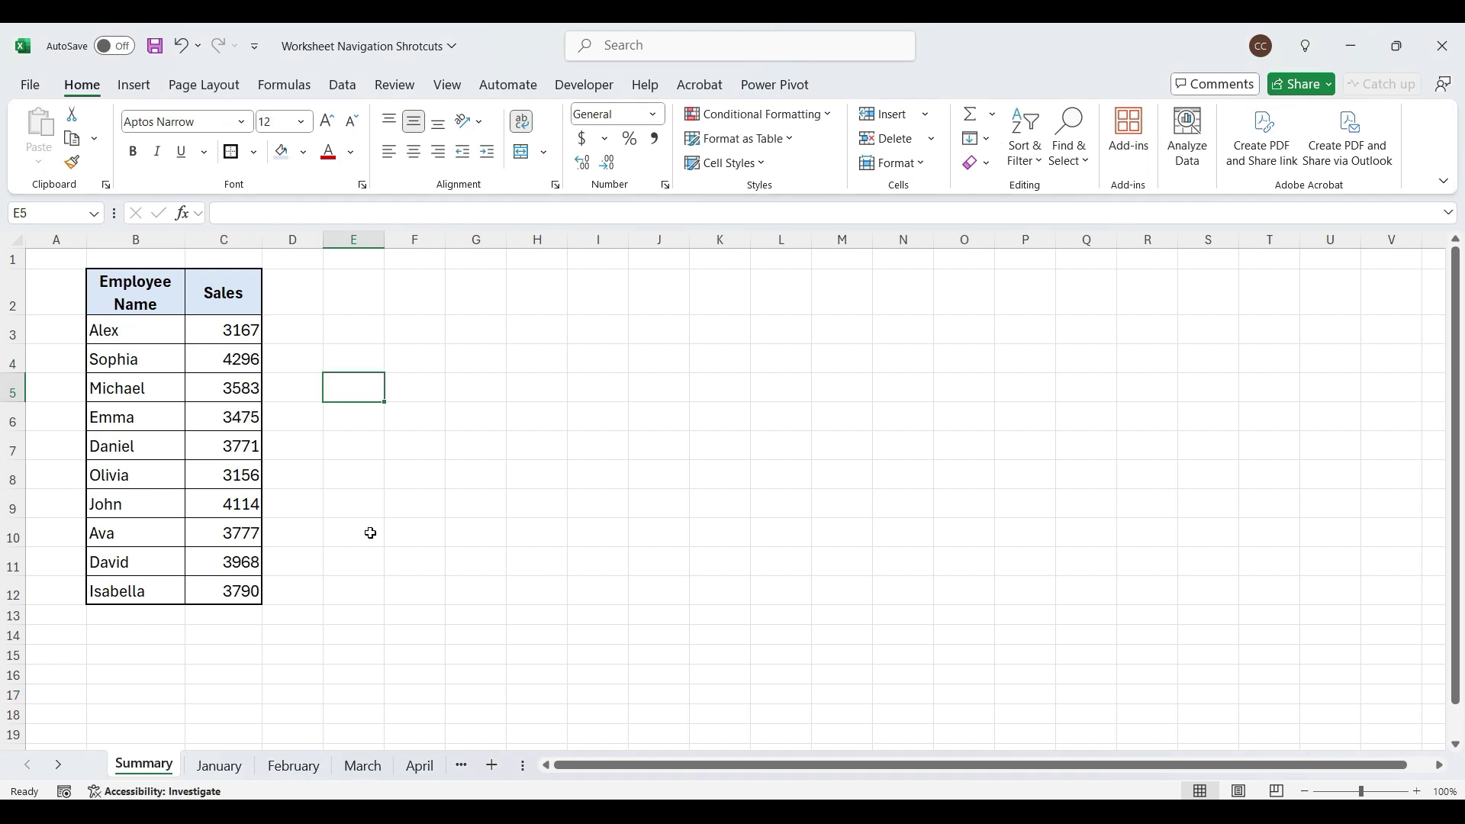
key("ctrl+n")
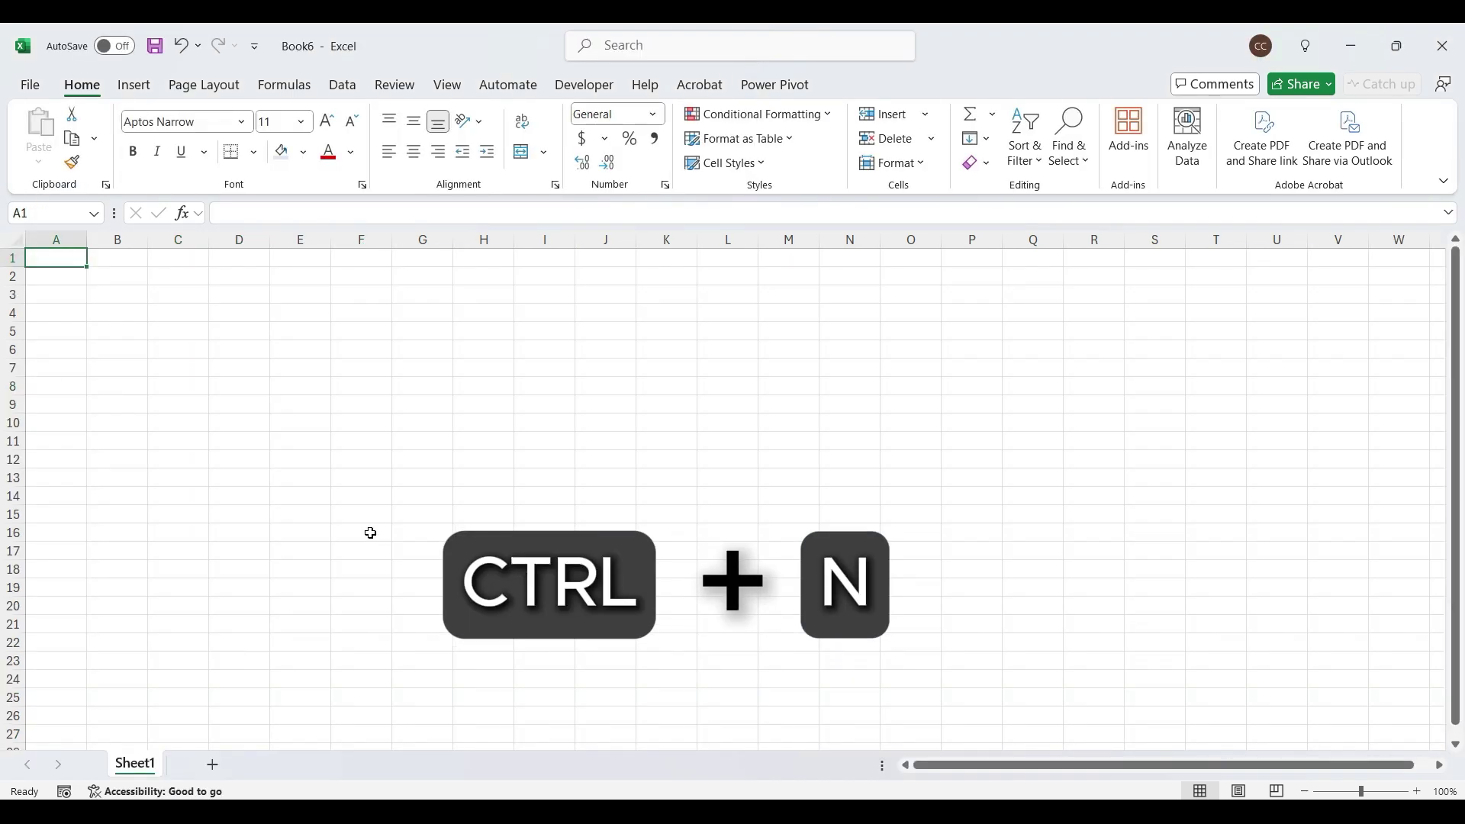
left_click(370, 532)
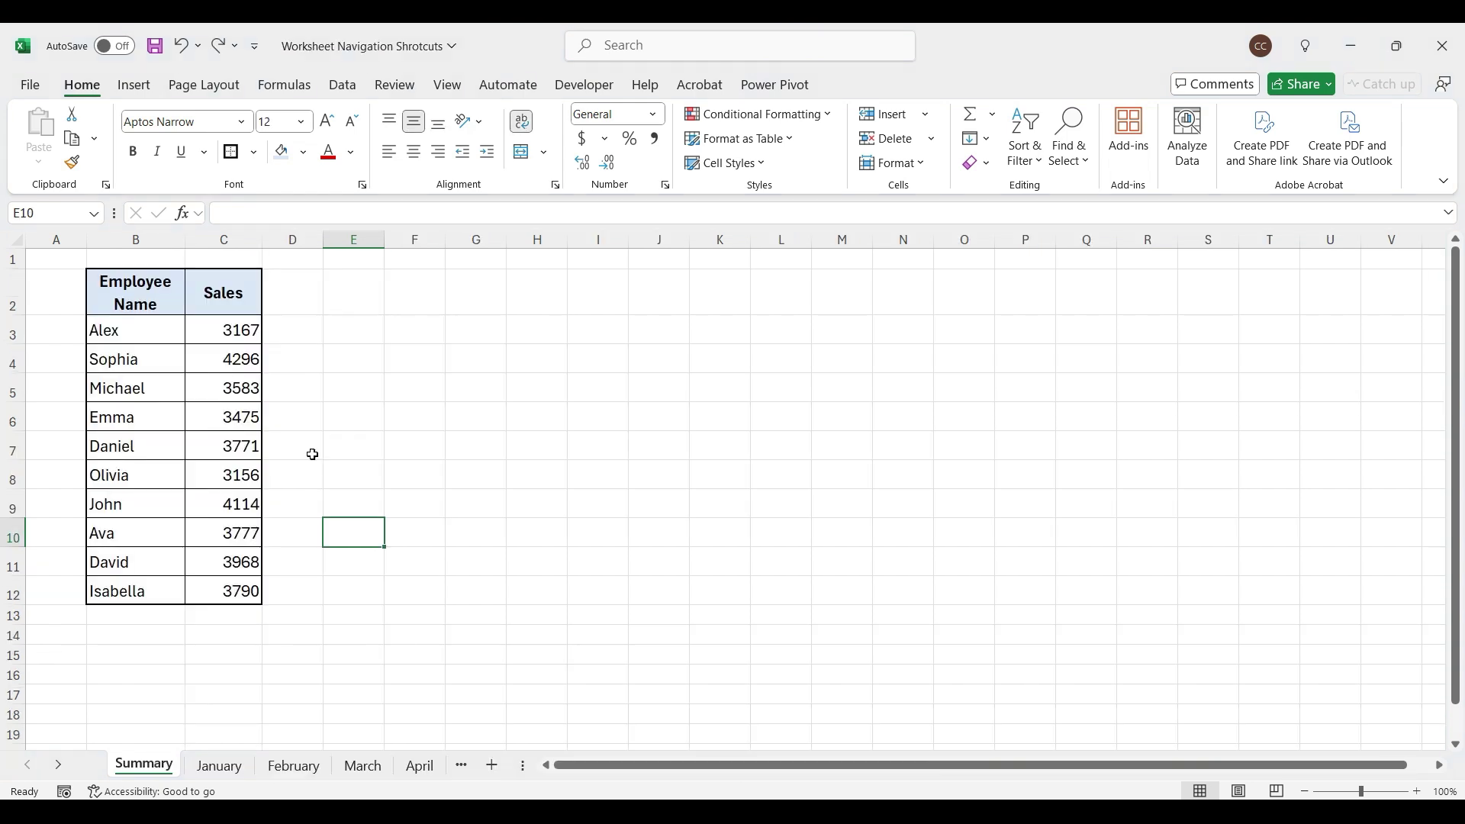
key("alt")
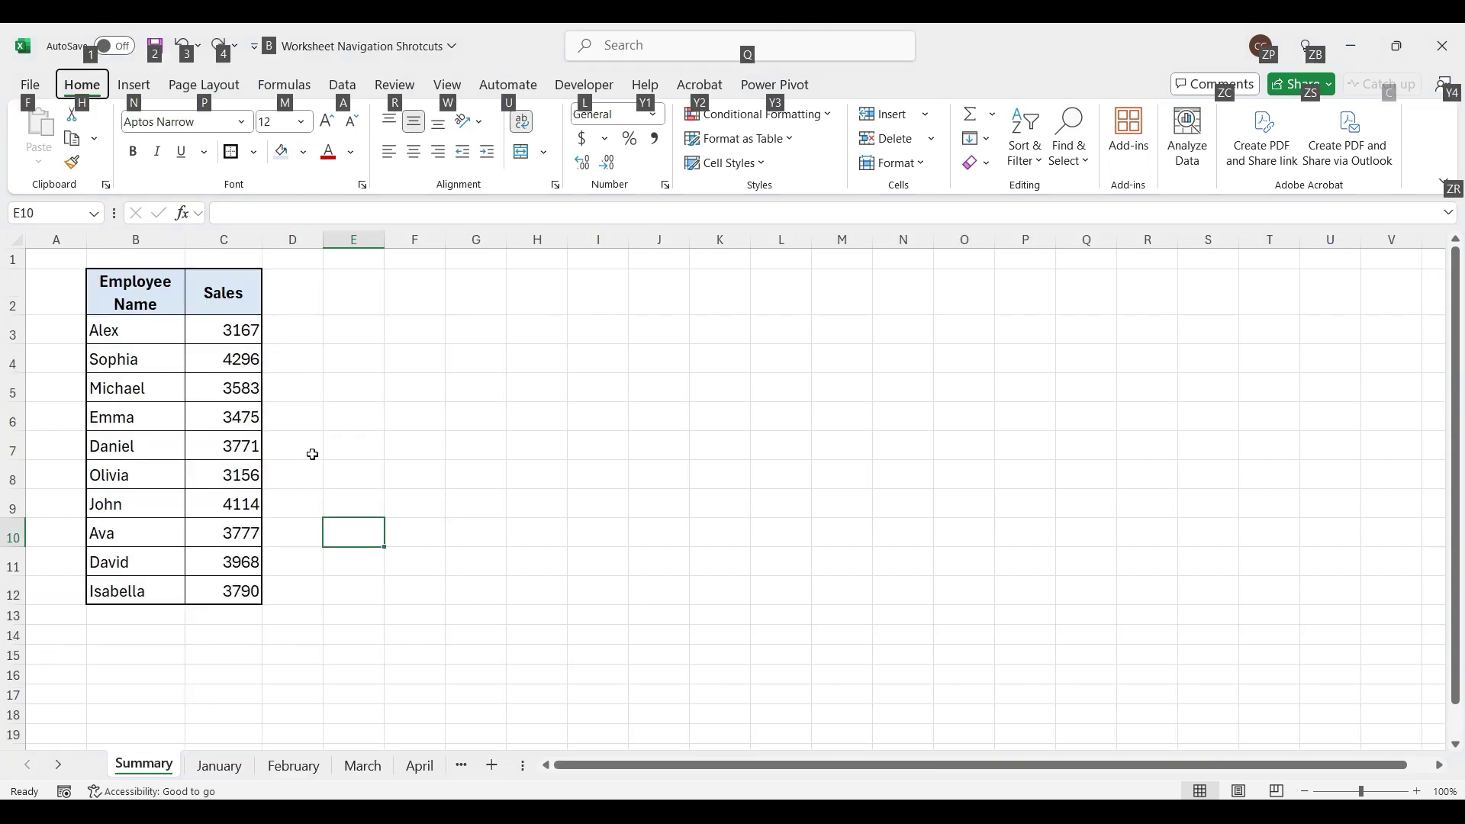
key("o")
key("h")
key("h")
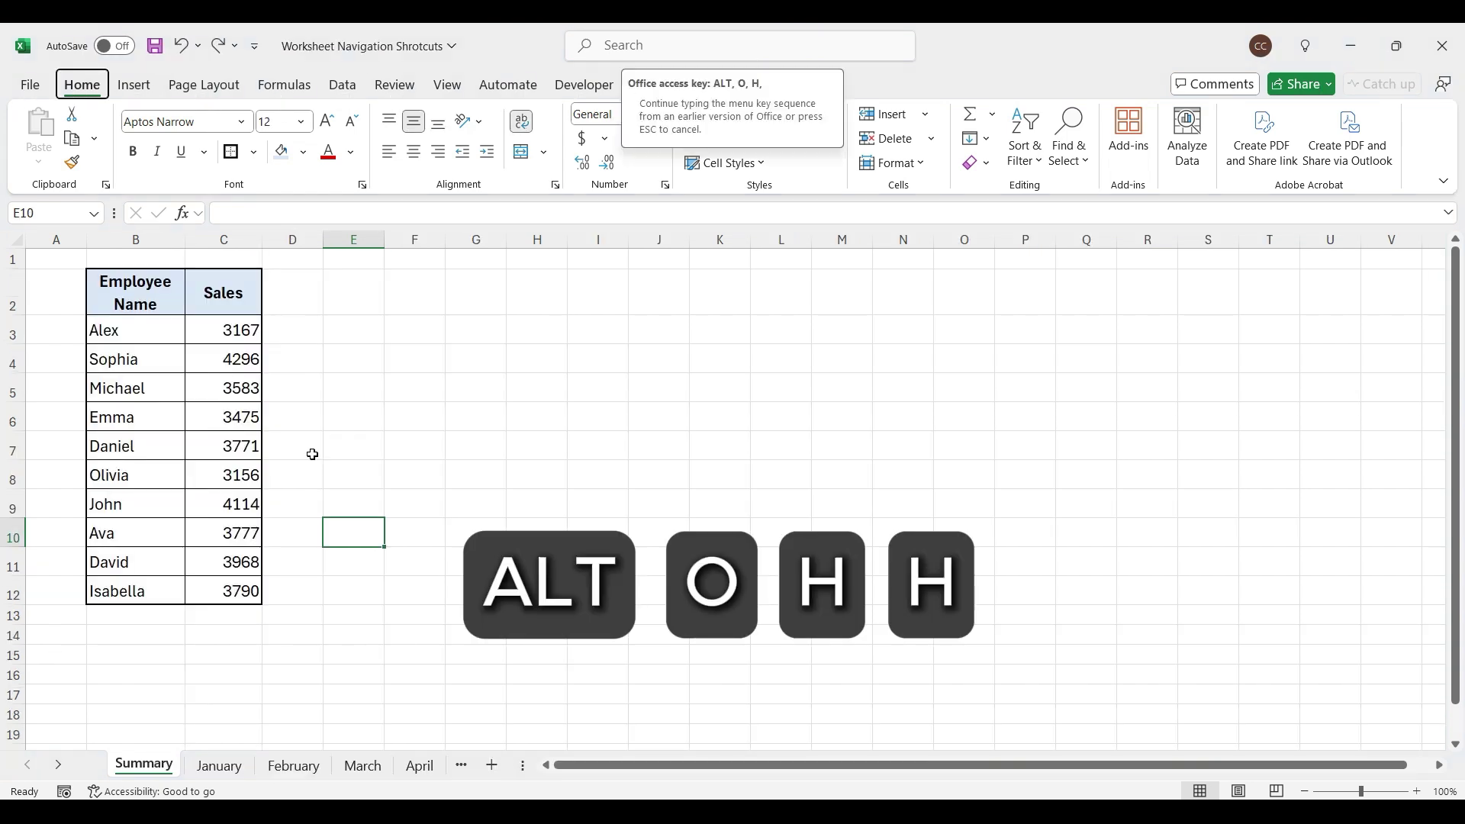
key("h")
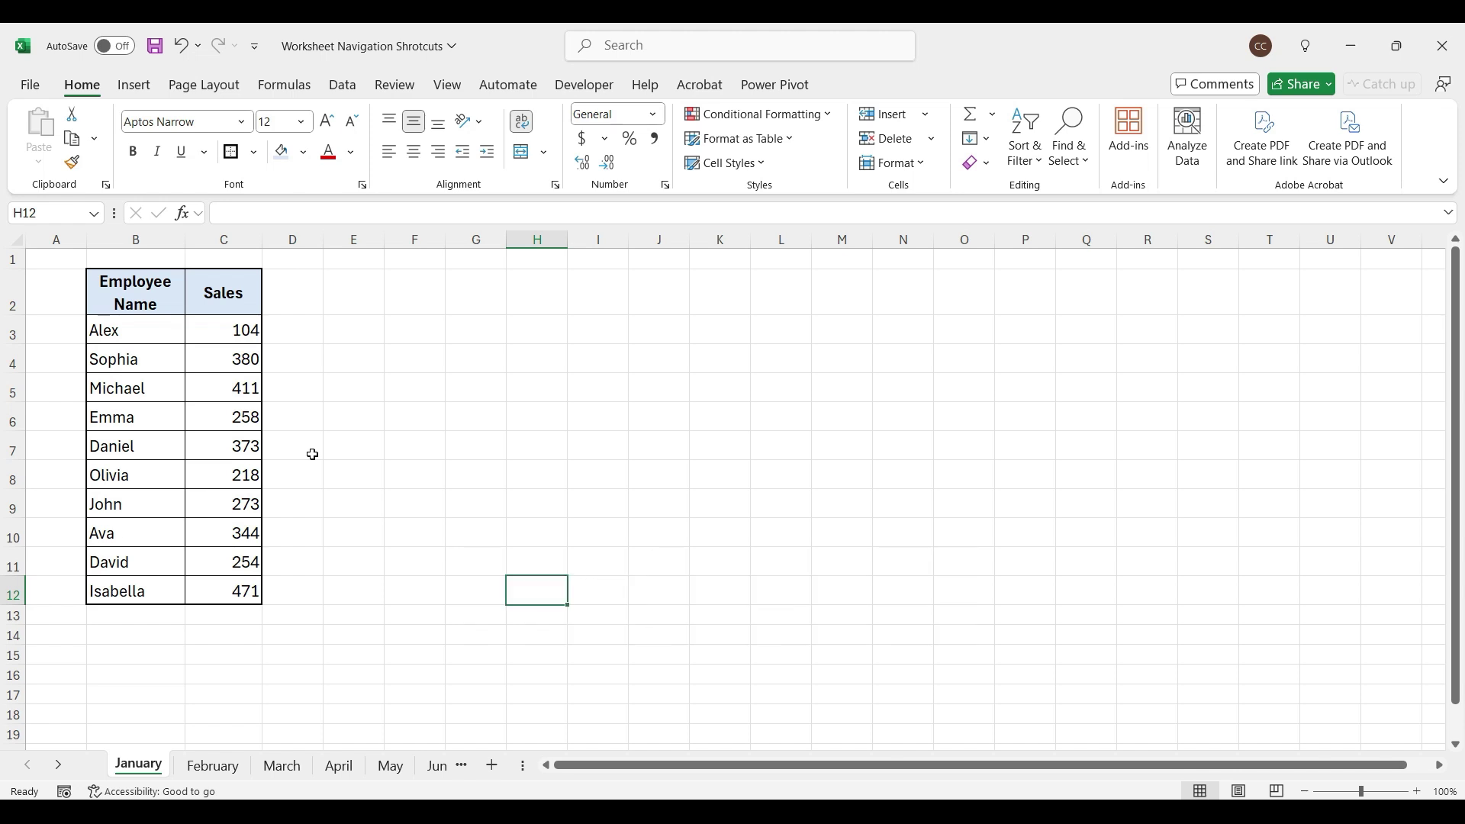
key("alt")
key("o")
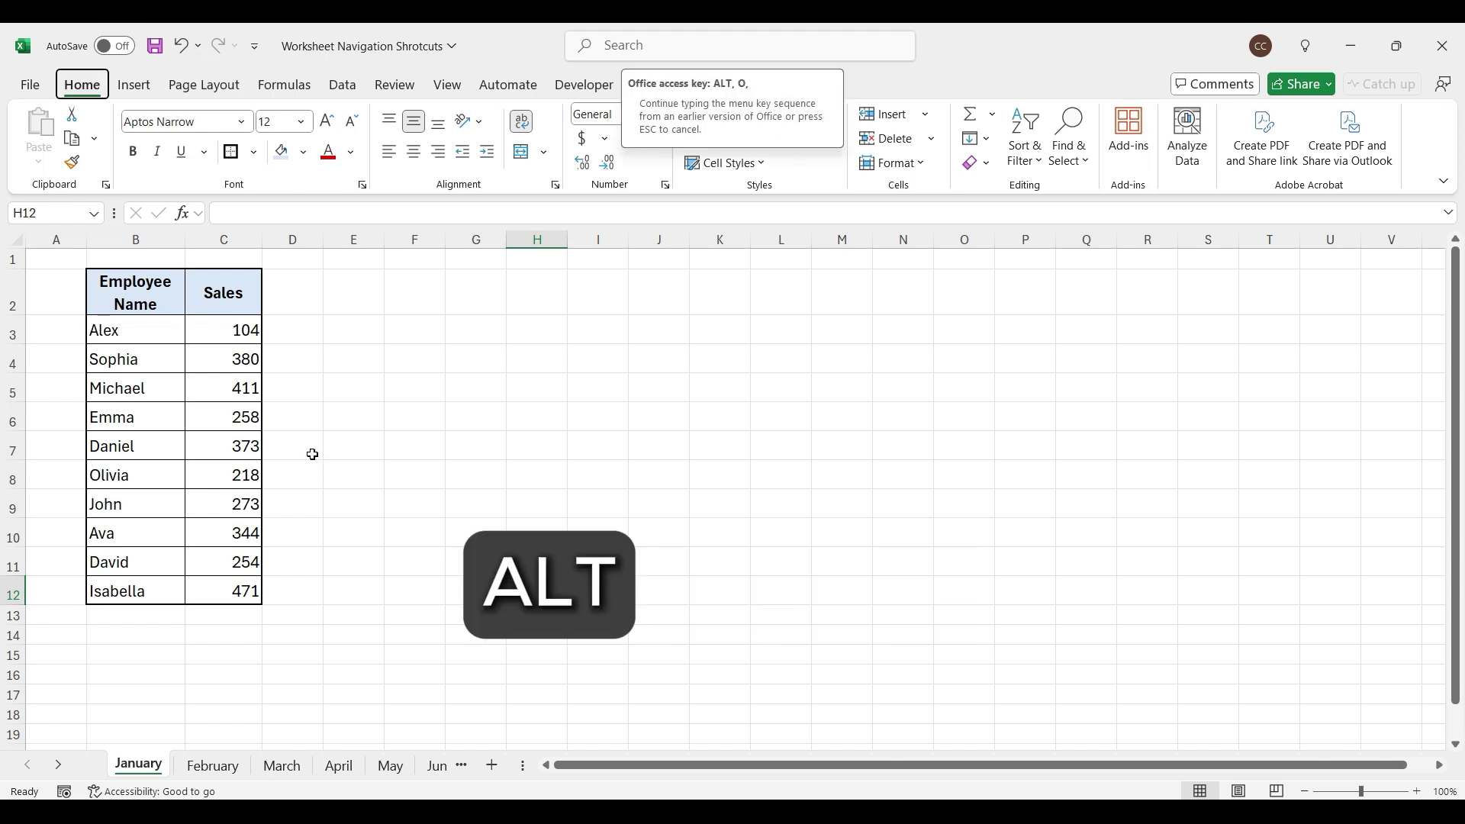
key("h")
key("u")
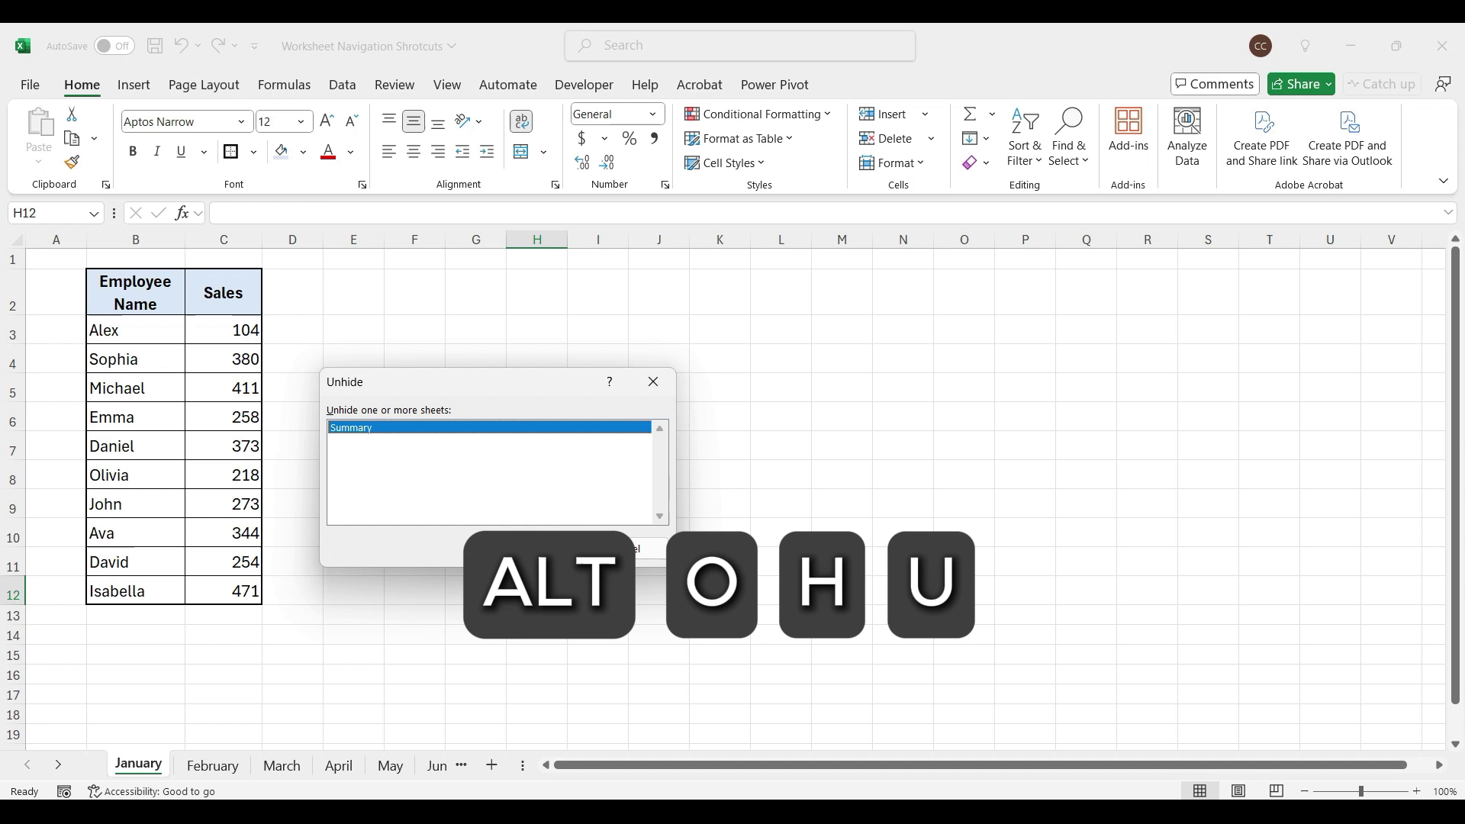
left_click(550, 541)
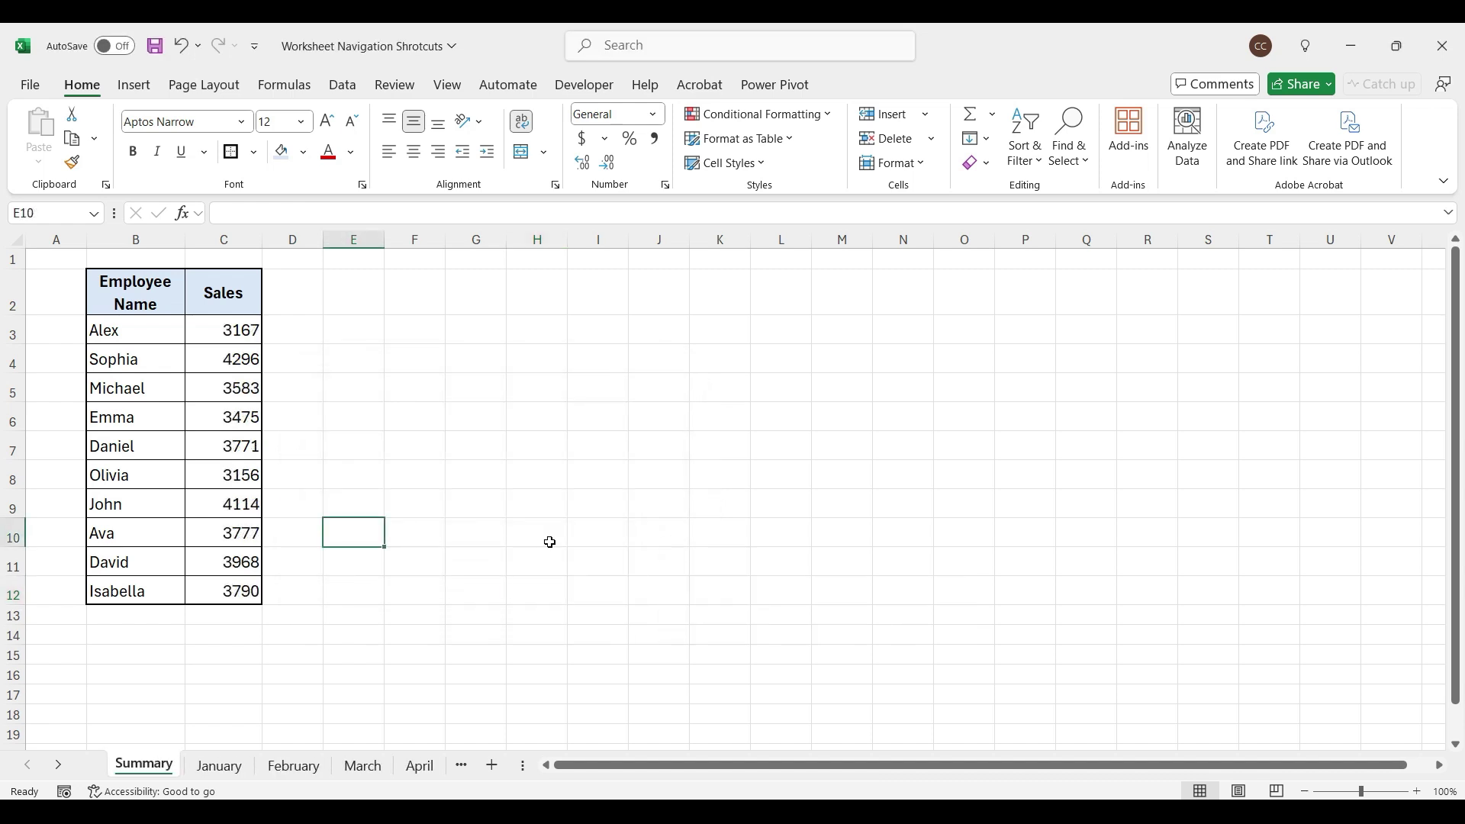
left_click(550, 542)
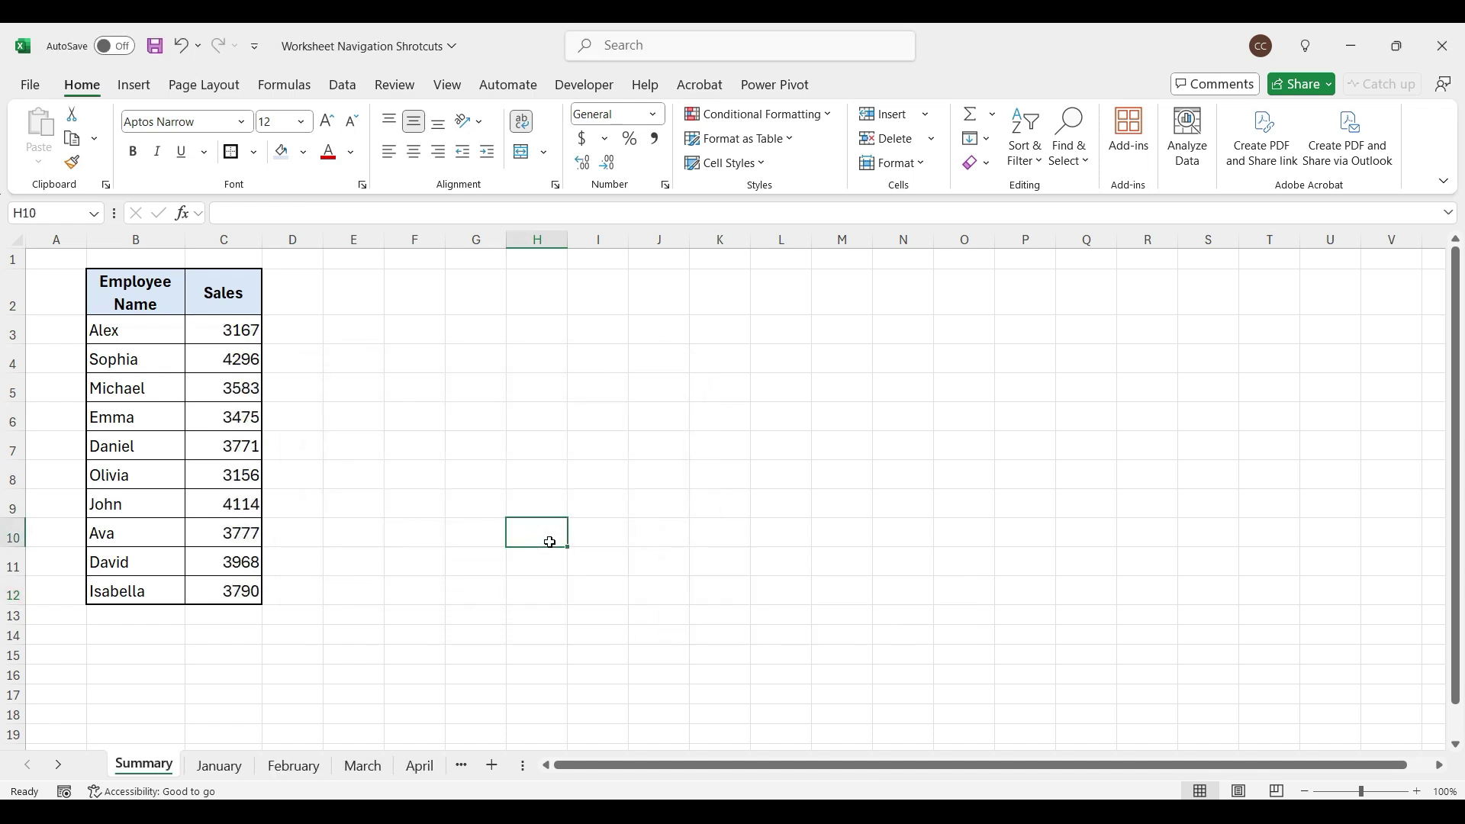
left_click(450, 89)
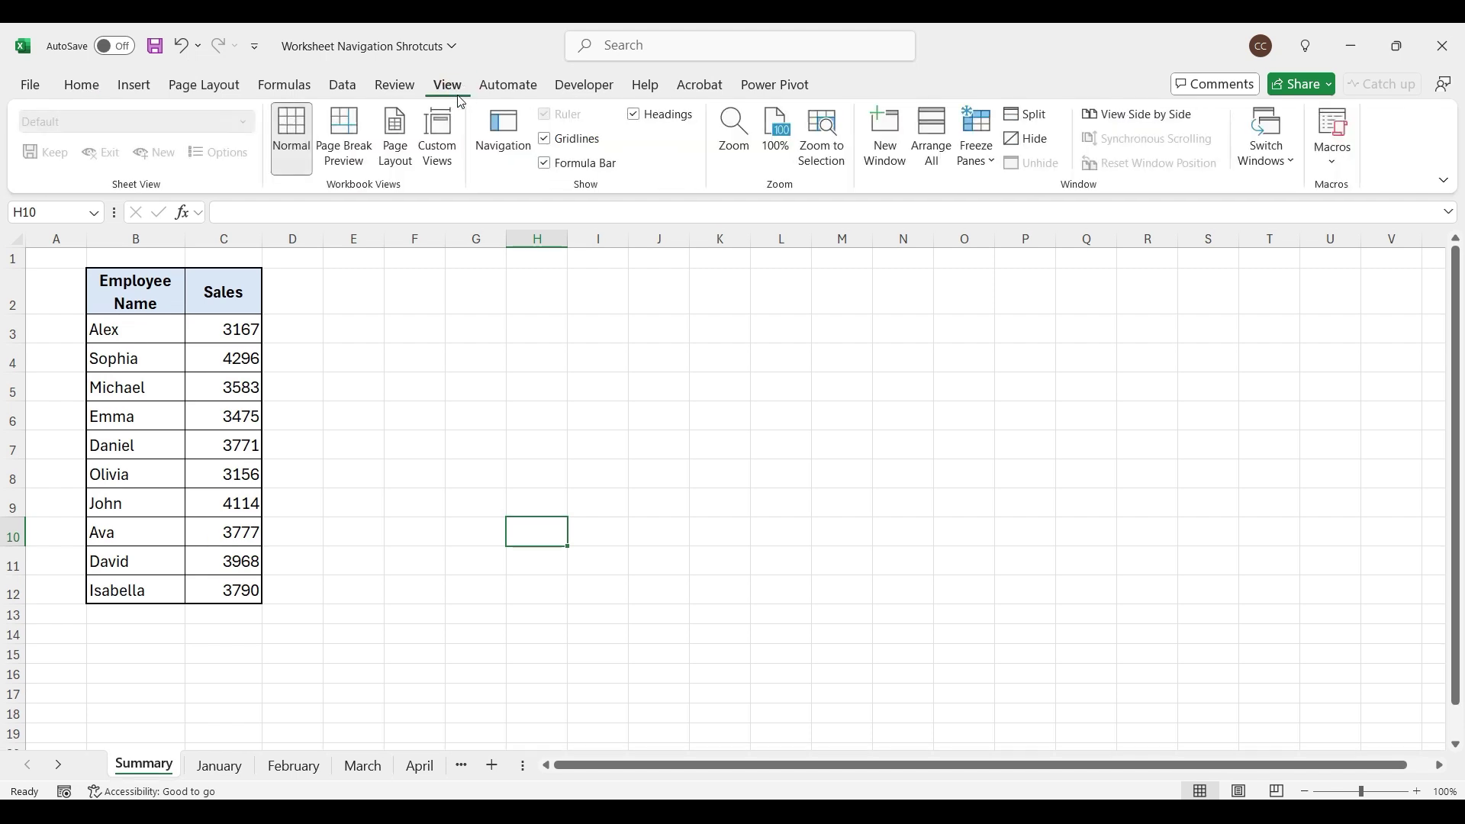
left_click(1263, 170)
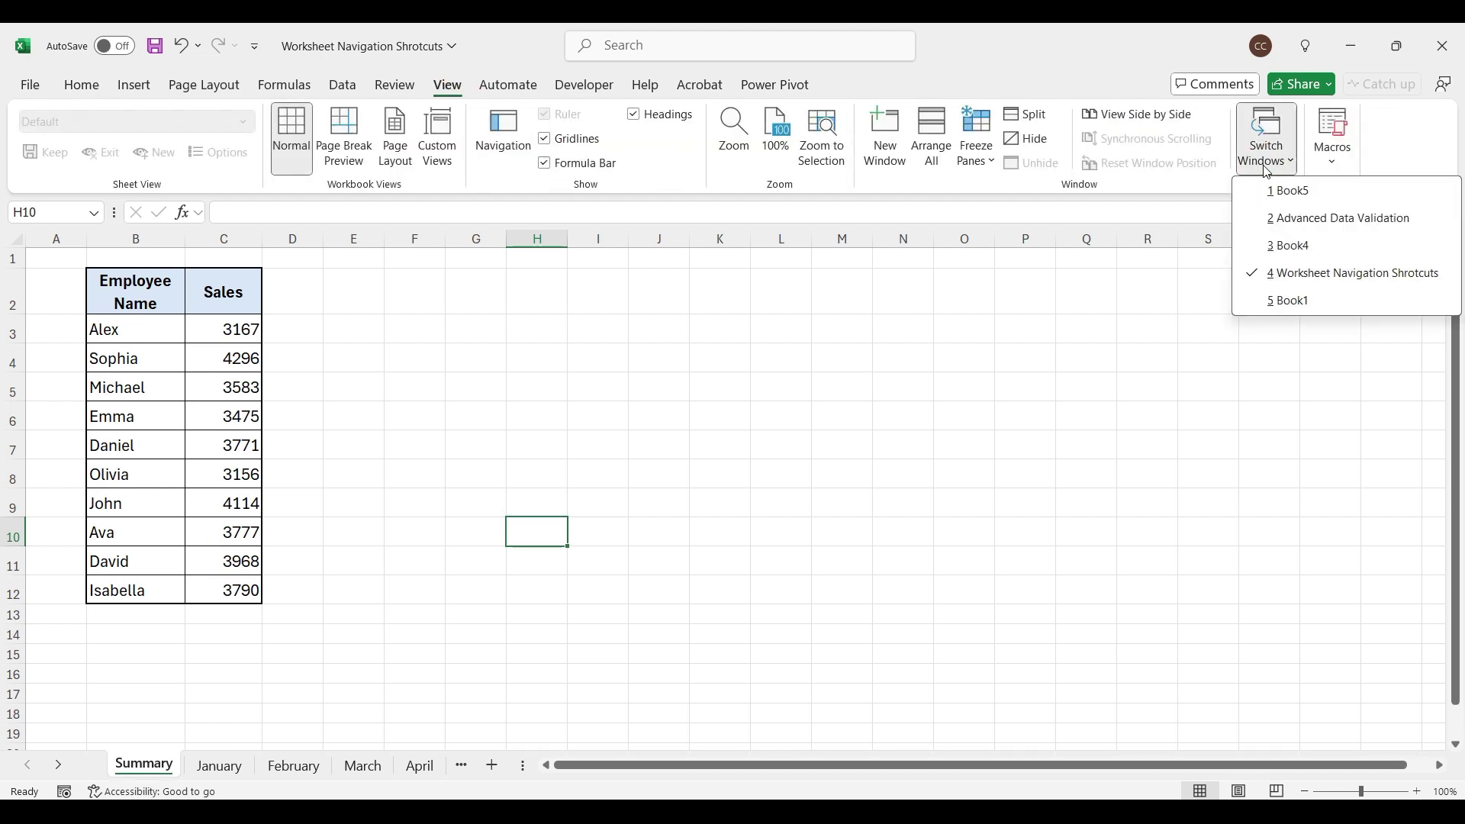
left_click(1287, 220)
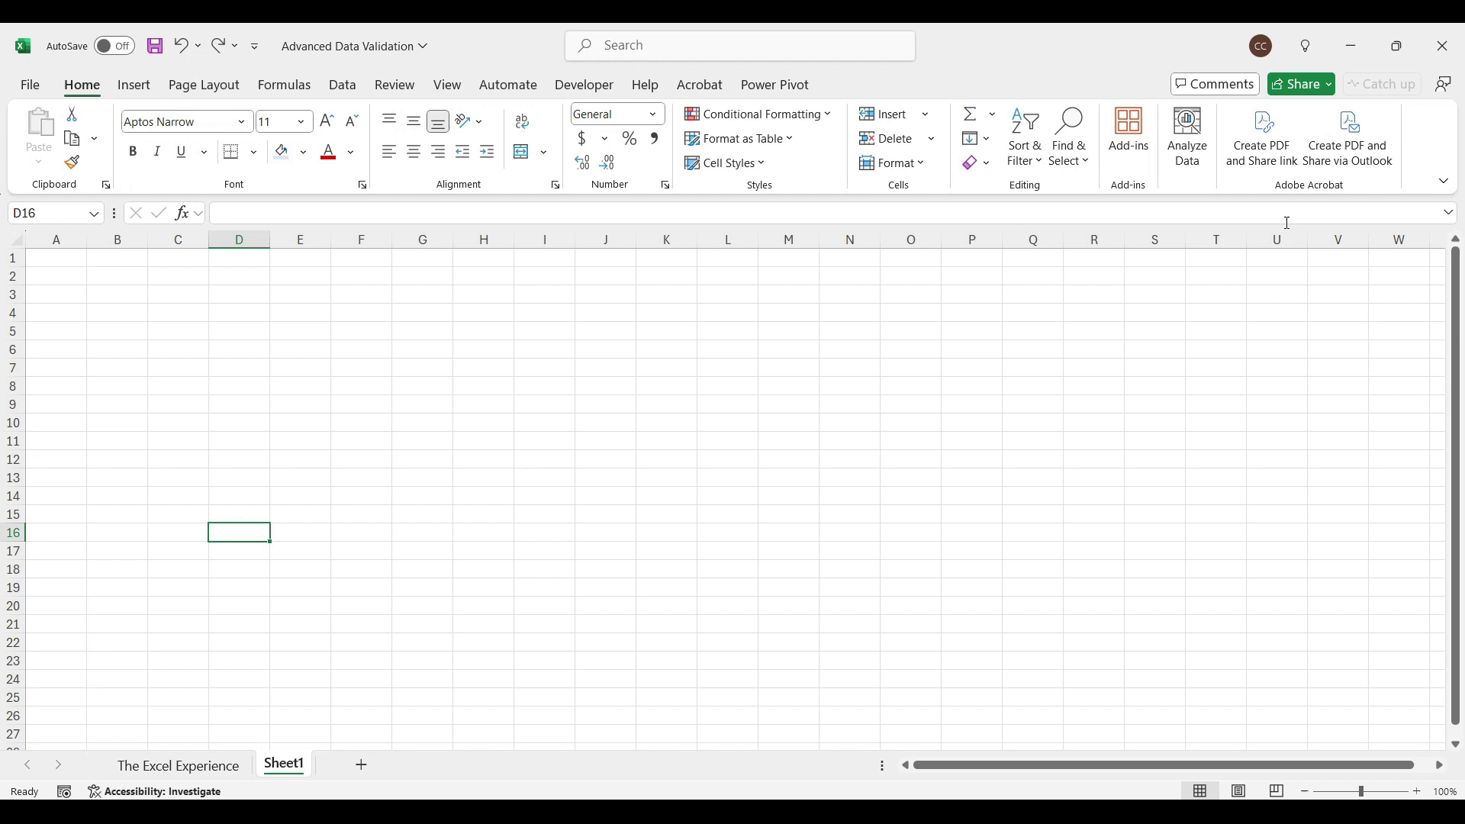
key("ctrl+F6")
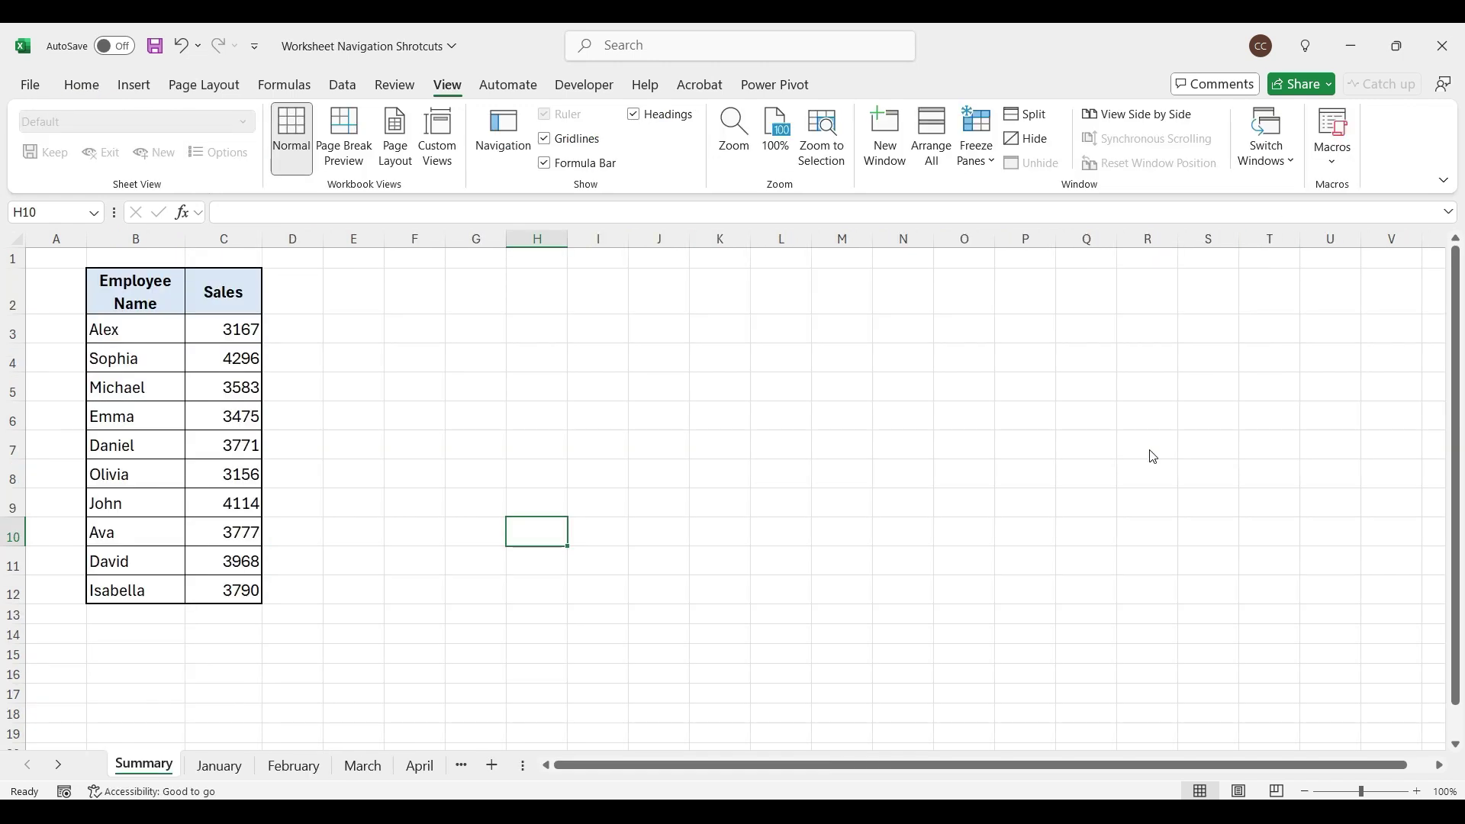
- View the sales workbook side by side with Book4, scrolling both together
left_click(1133, 122)
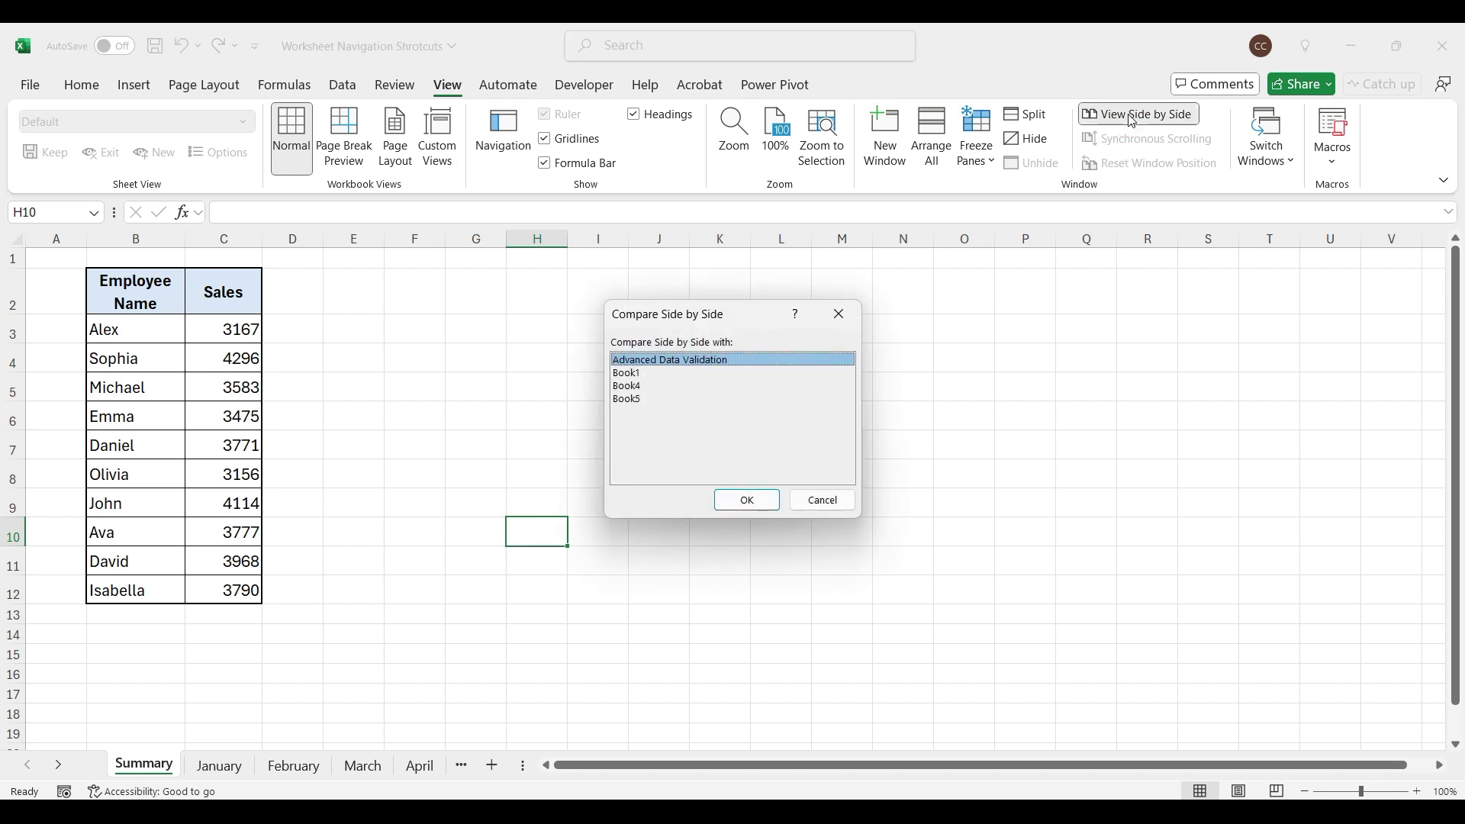
left_click(628, 387)
left_click(725, 501)
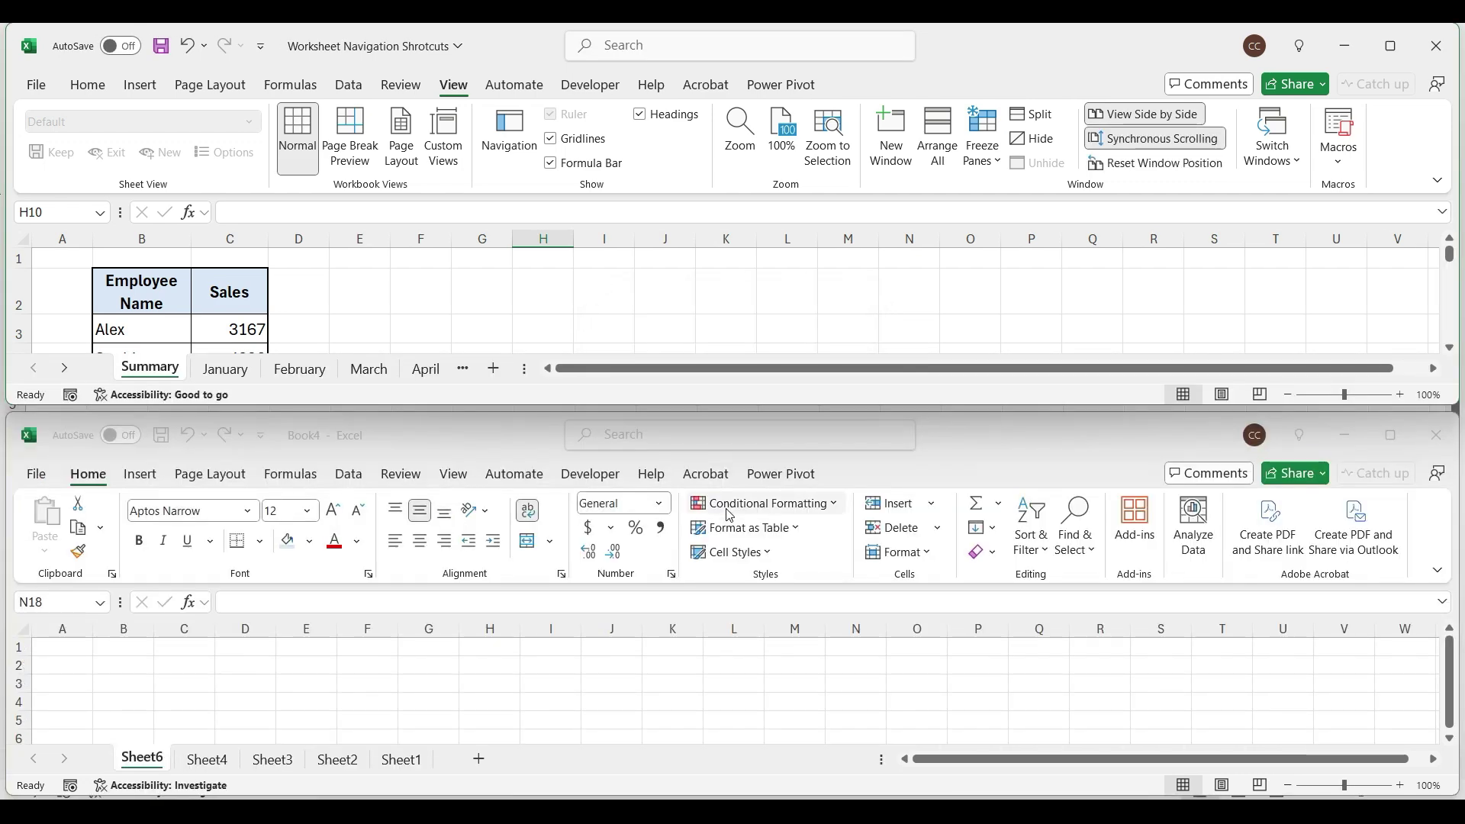
scroll(737, 698, "down", 2)
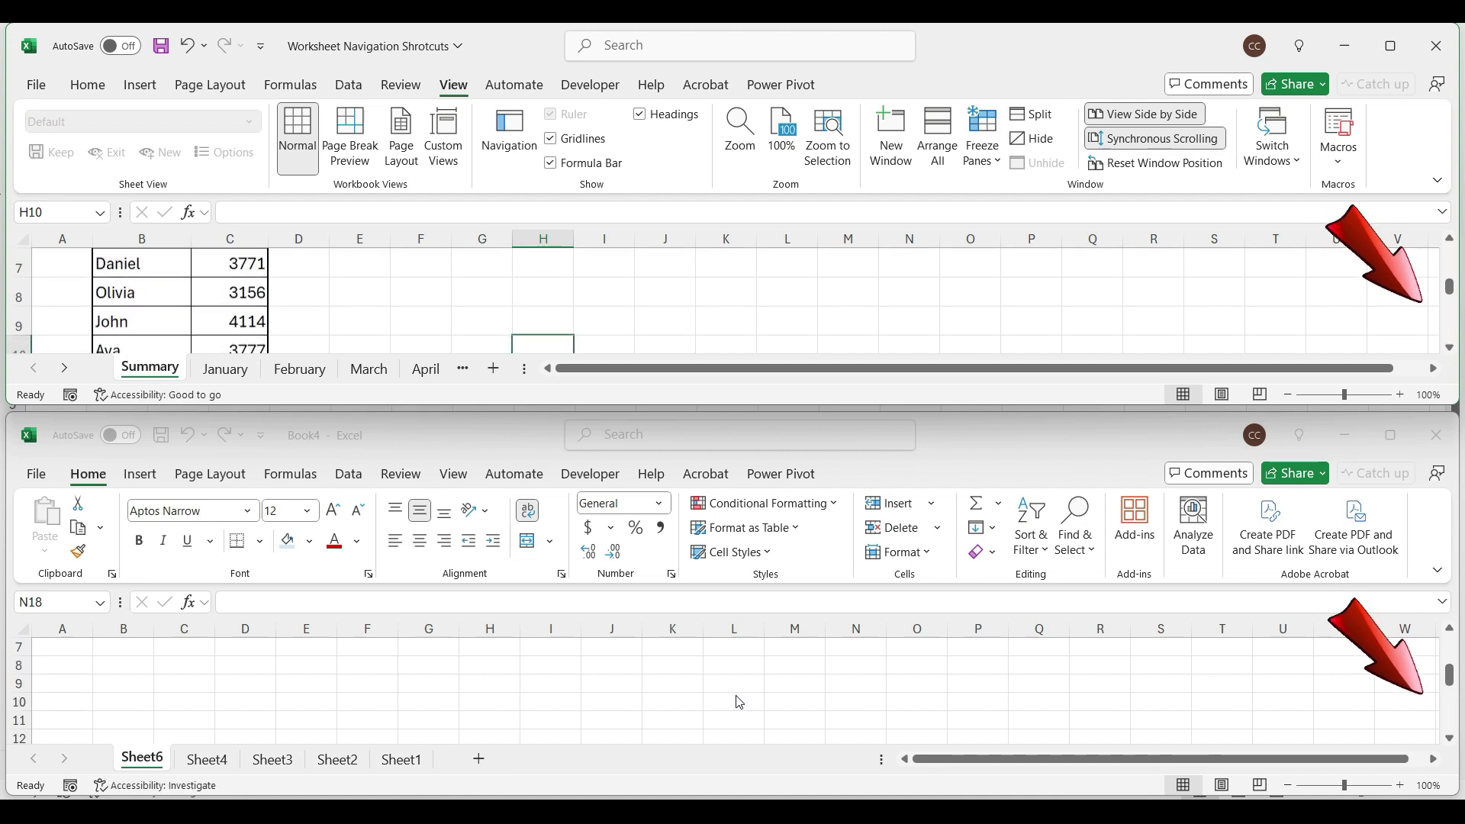
scroll(738, 700, "down", 3)
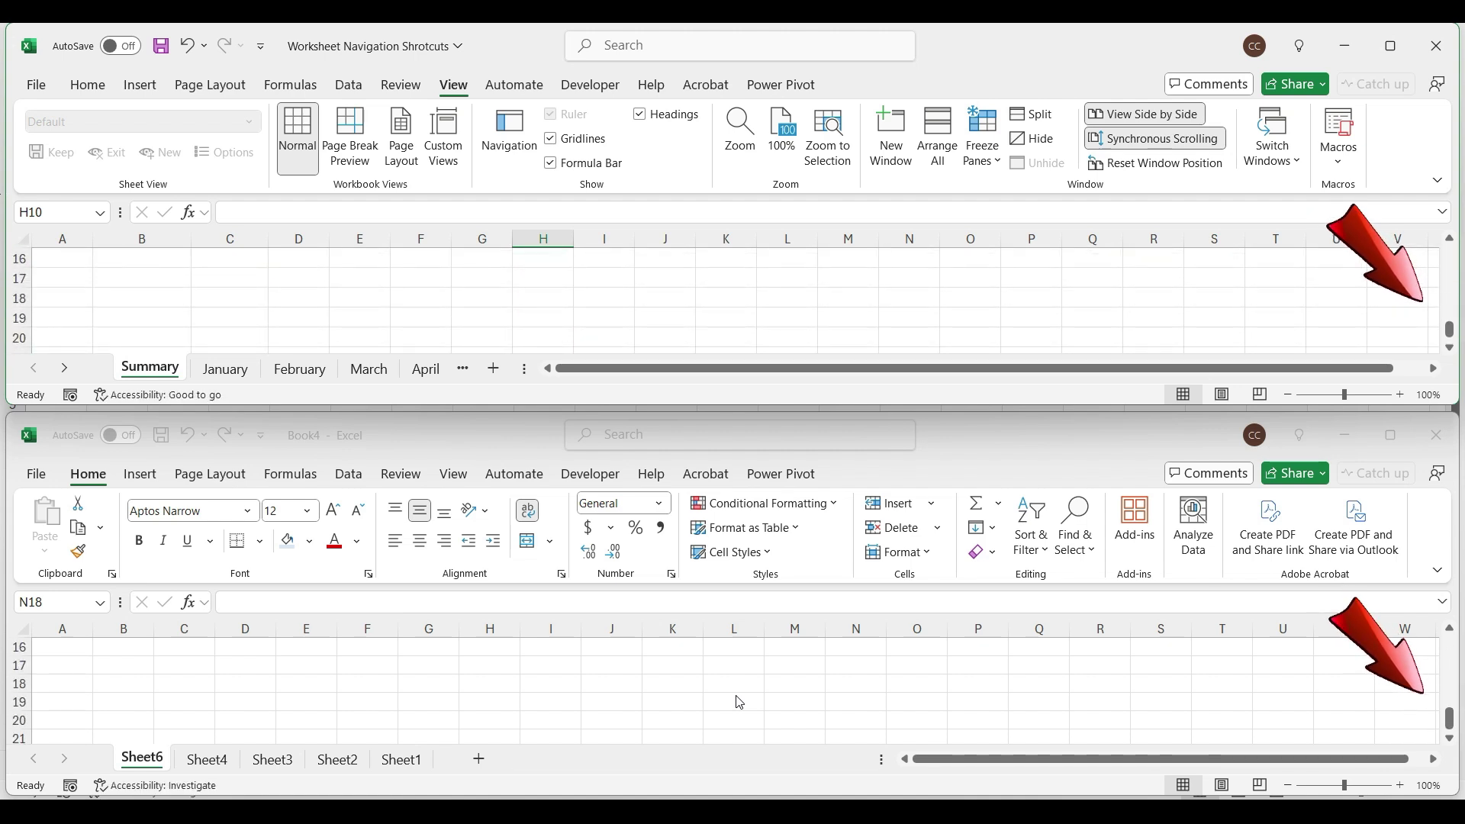
- Turn off Synchronous Scrolling so the top window scrolls on its own
left_click(1138, 140)
scroll(1003, 296, "up", 1)
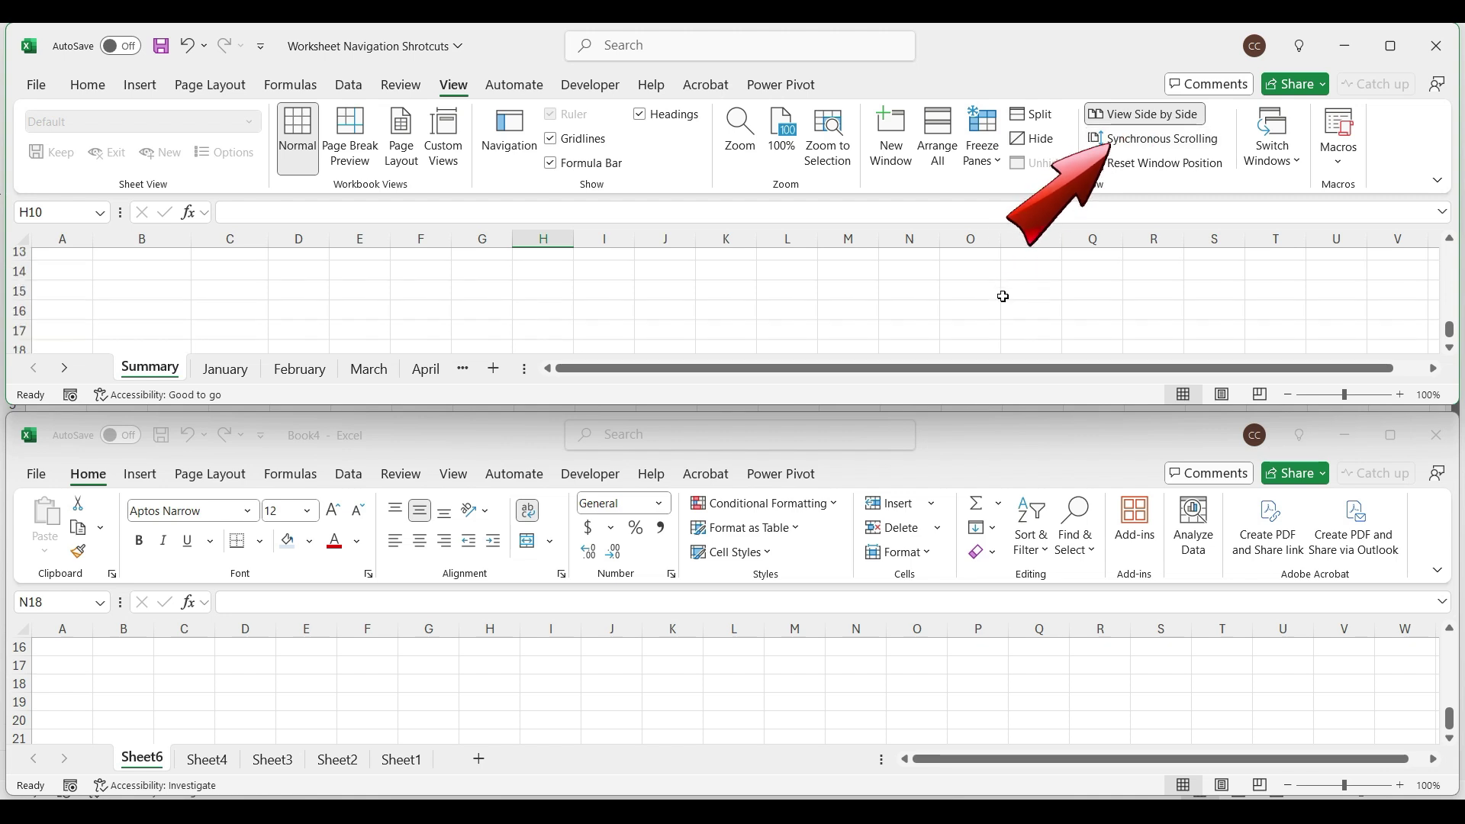
scroll(1002, 296, "up", 4)
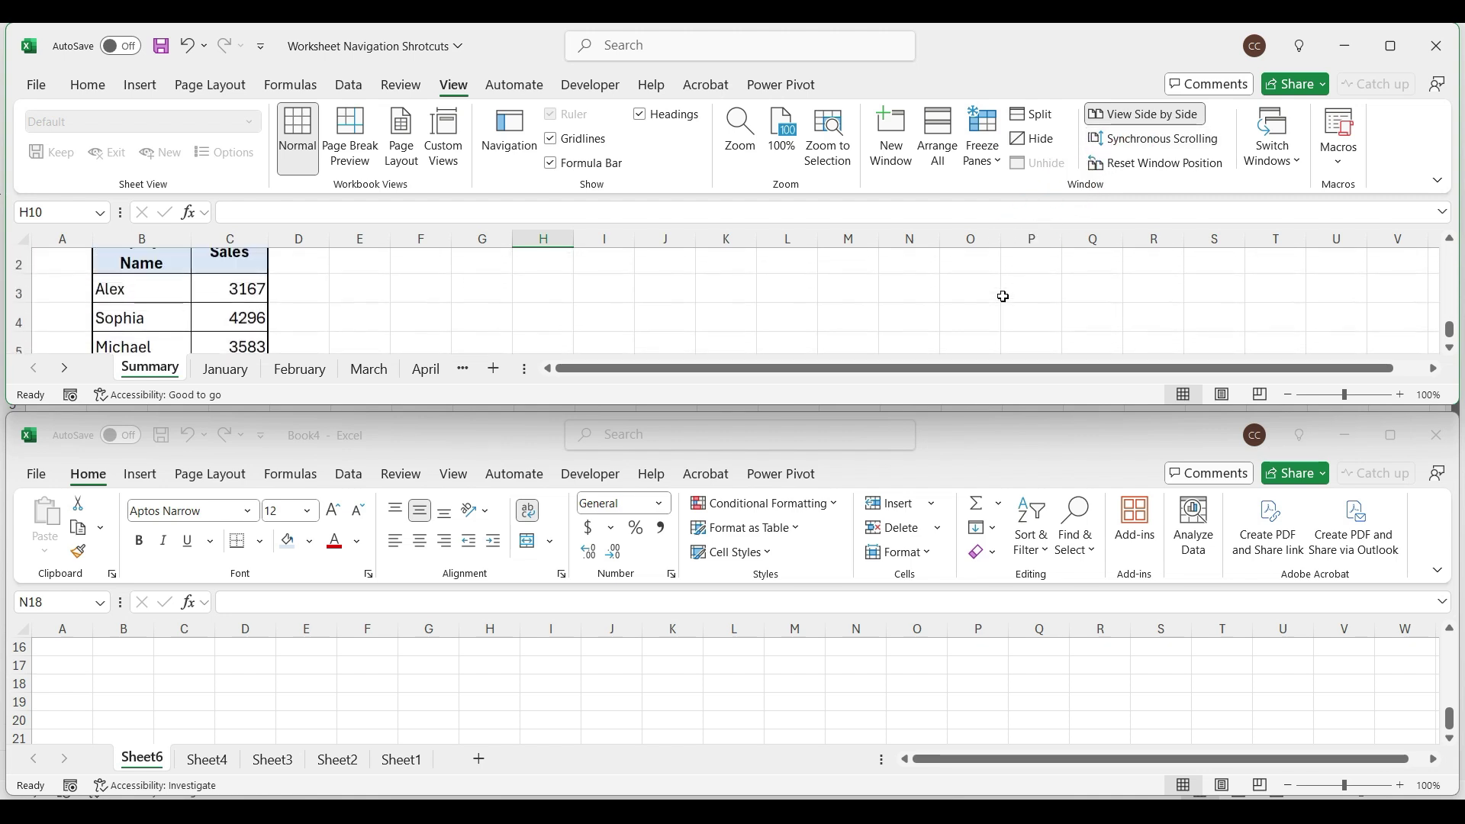
- Leave side-by-side view and Ctrl-drag January after February to create January (2)
left_click(233, 767)
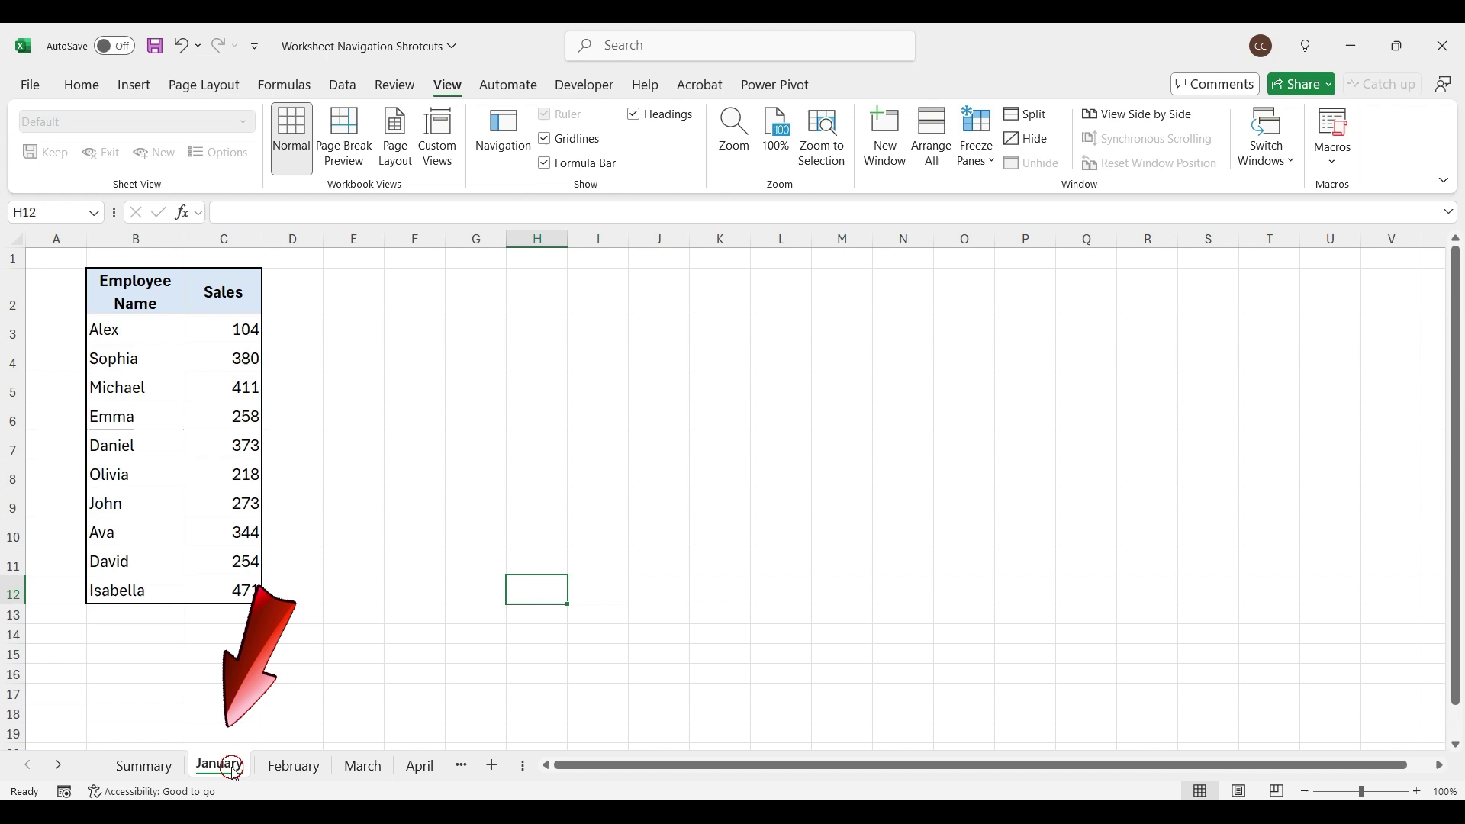
left_click_drag(235, 772, 352, 772)
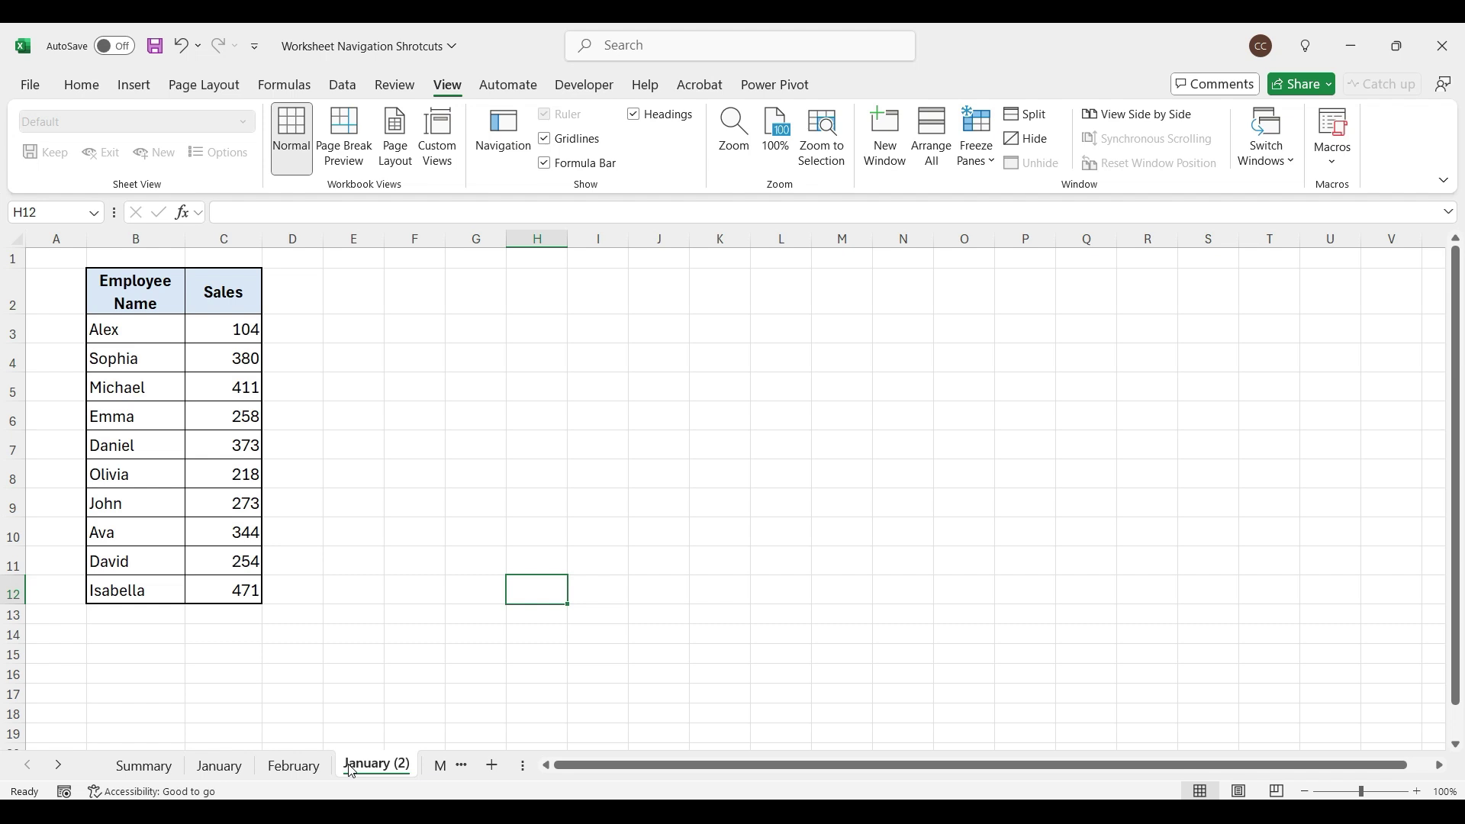
left_click(531, 623)
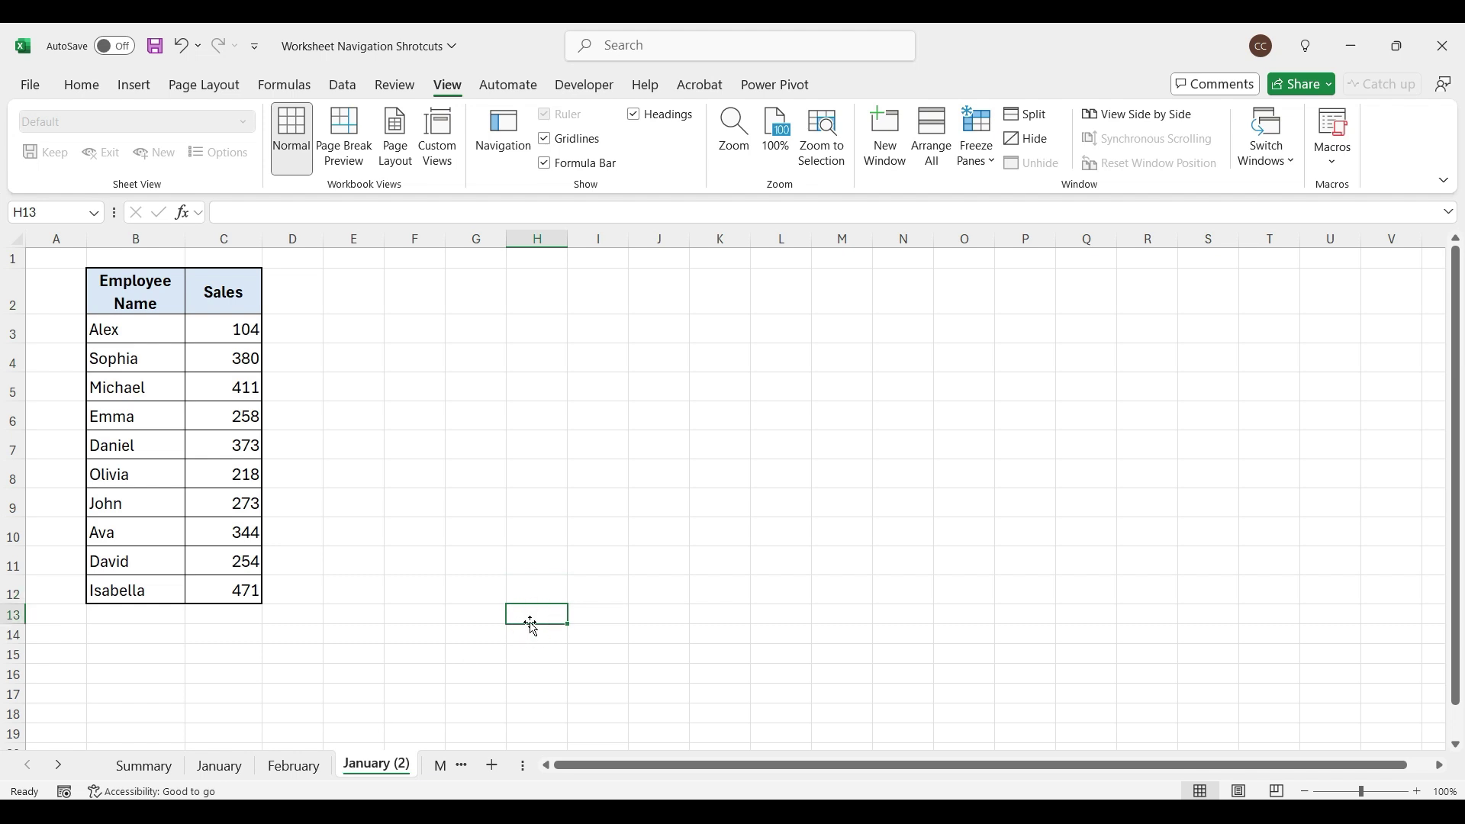